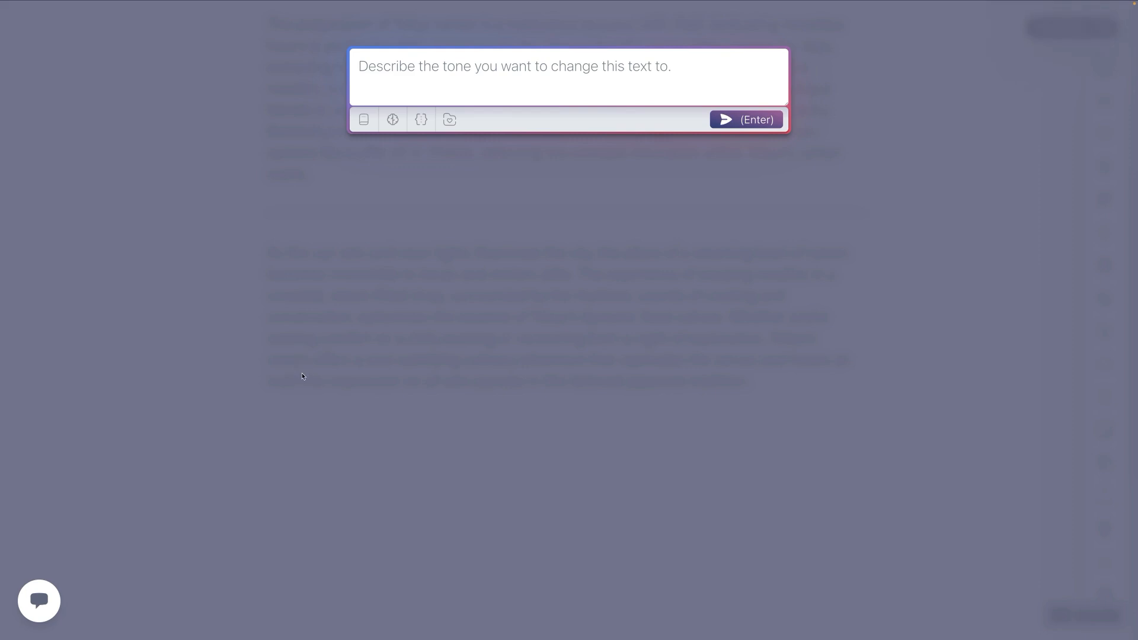
Step: Fill the tone prompt with the Dystopian snippet and submit it to rewrite the ramen paragraph below the divider
click(449, 119)
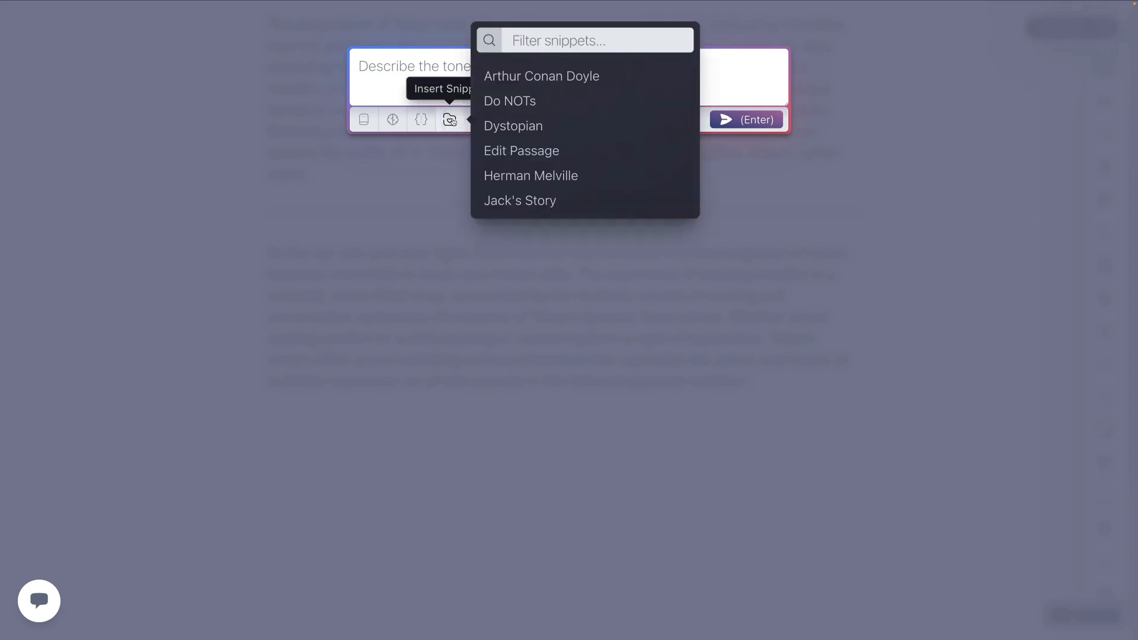
click(503, 127)
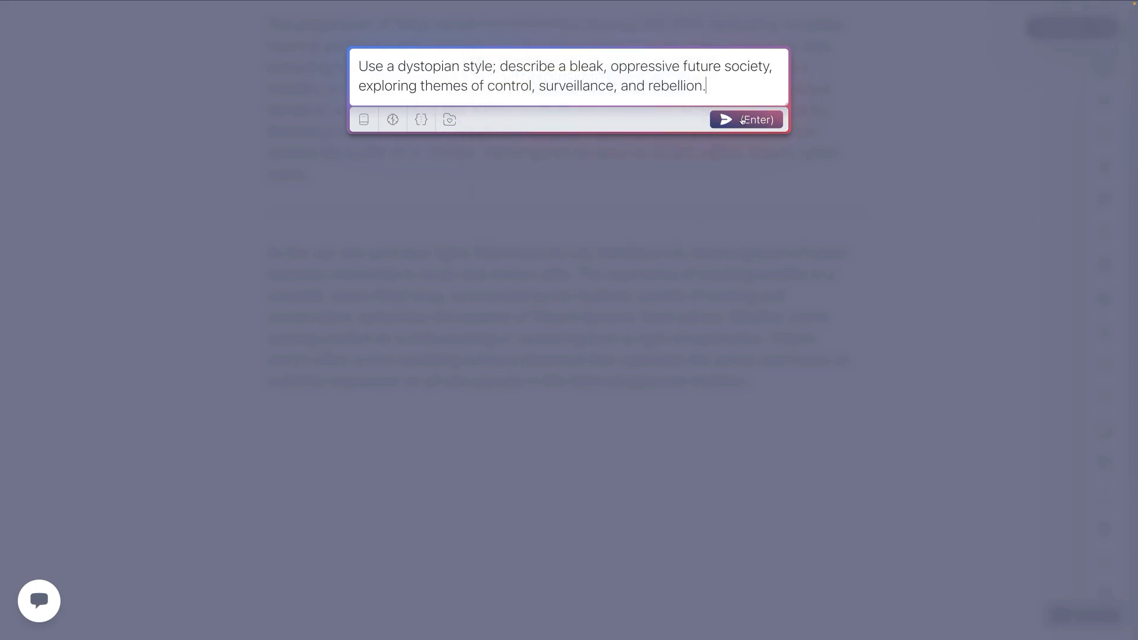
click(735, 124)
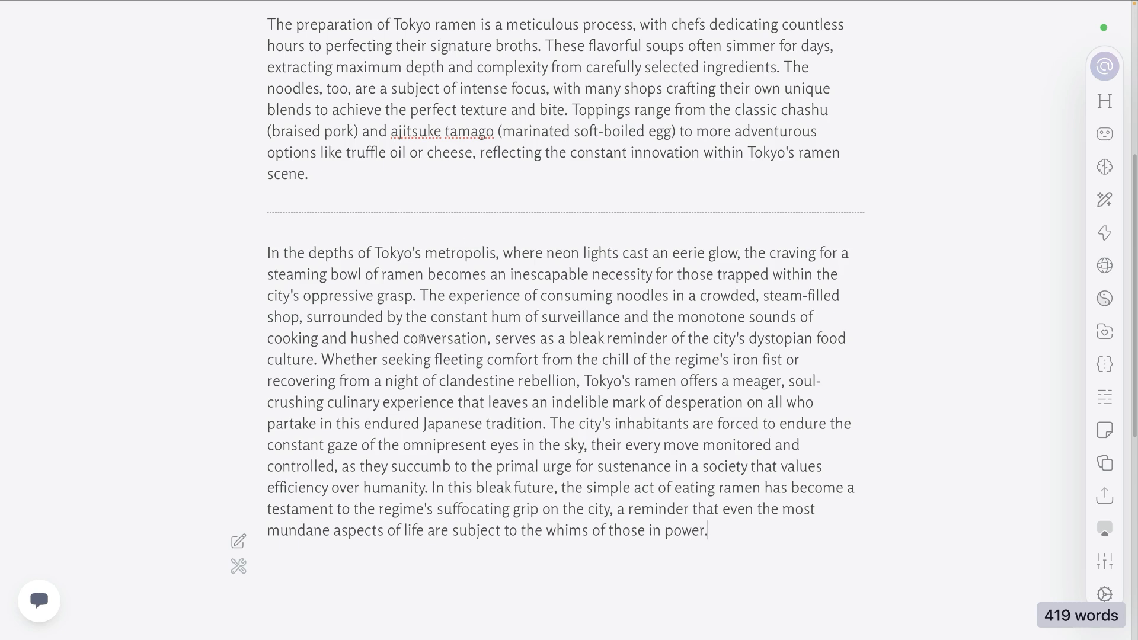
Step: Undo the dystopian rewrite of the last paragraph
click(461, 254)
key(super+z)
click(541, 395)
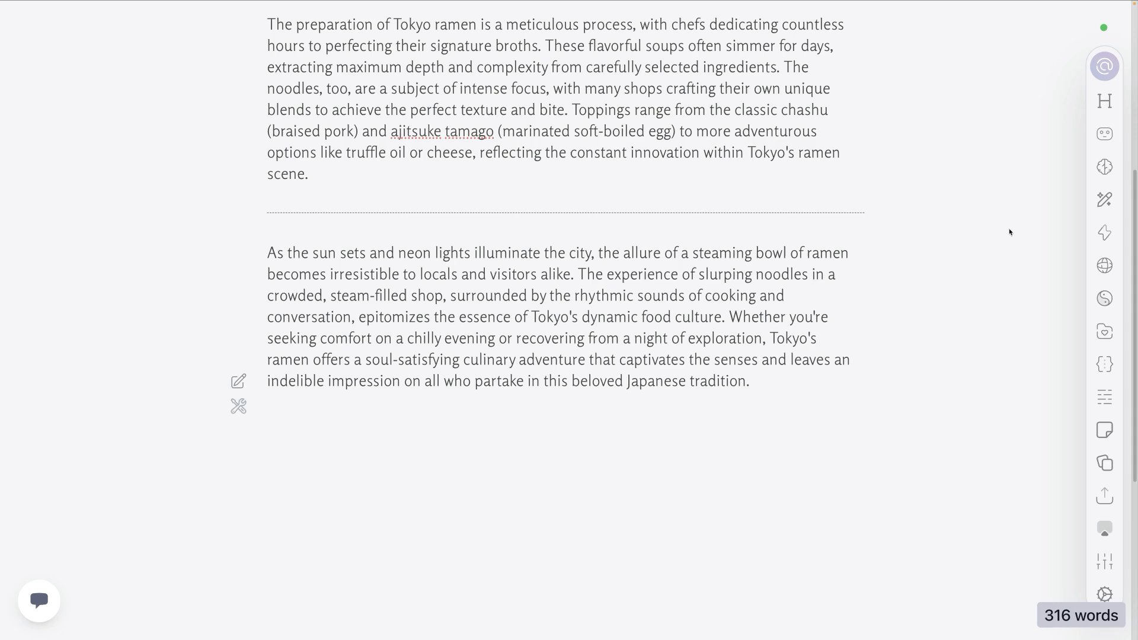
Step: Open the Testing folder in the Actions Toolkit and bring up the Writing Tools presets available for installation
click(1106, 233)
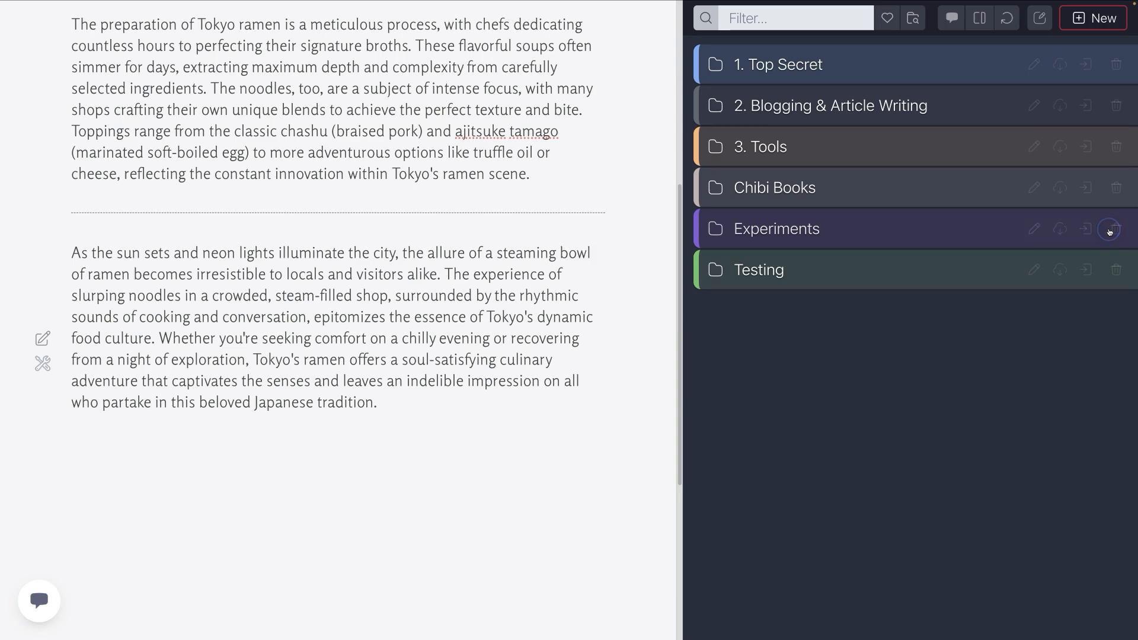
click(782, 272)
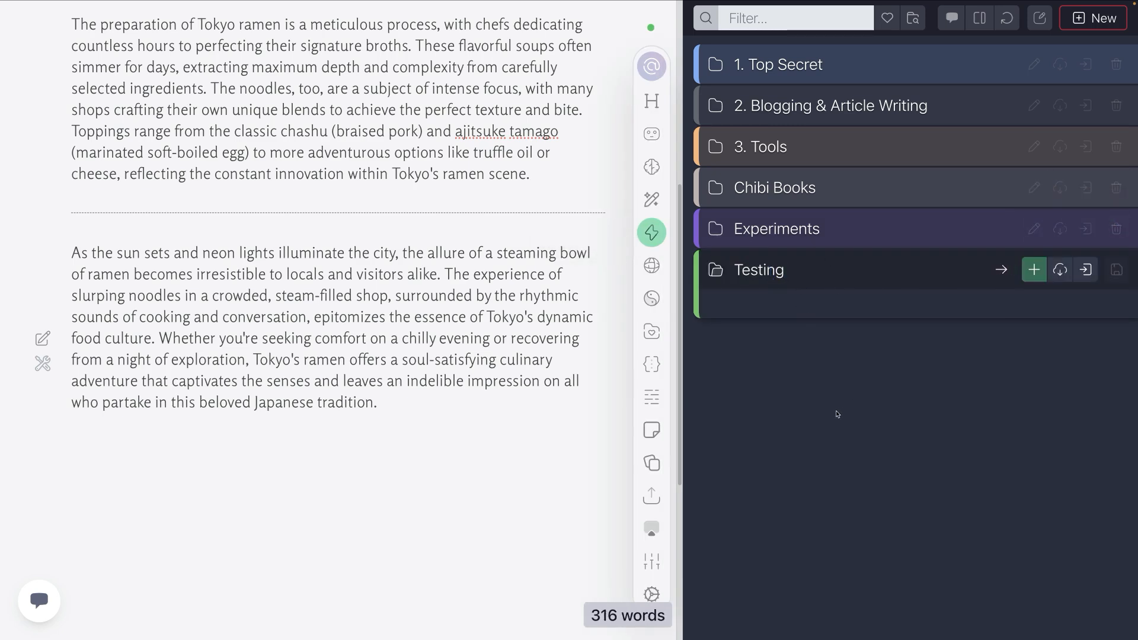
click(1066, 270)
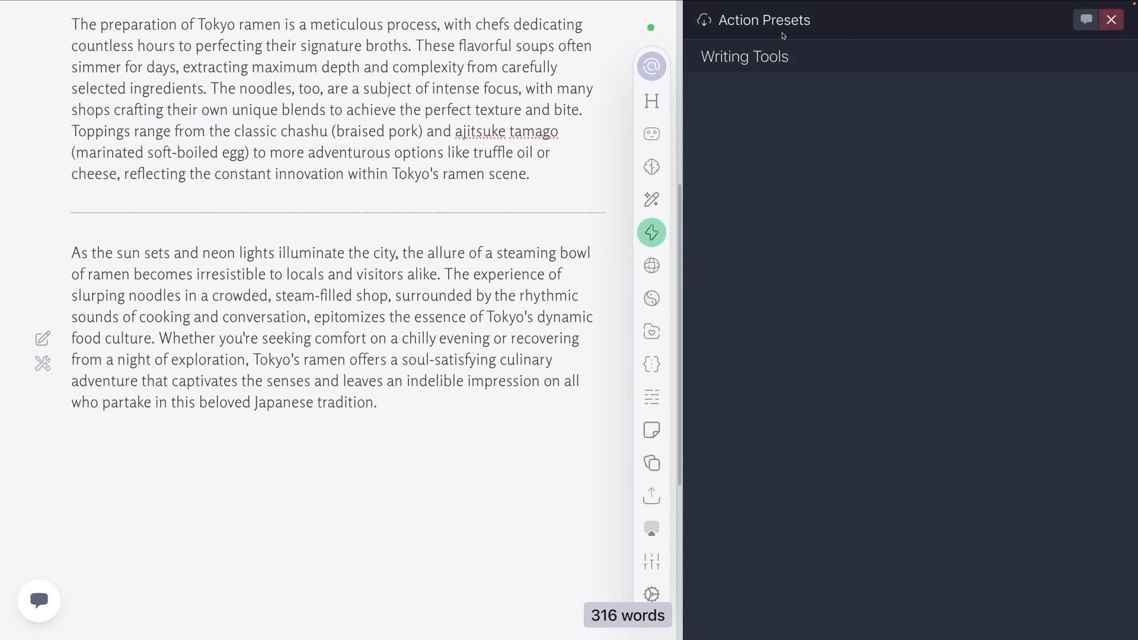
click(785, 56)
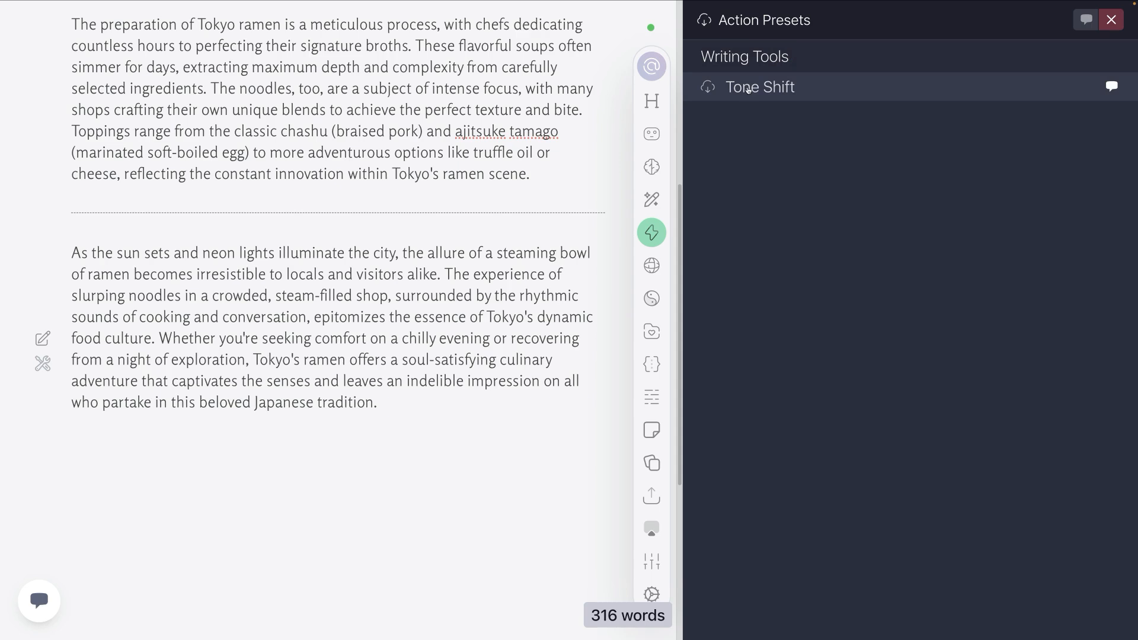
Step: Read the help article for the Tone Shift preset and close it
click(1113, 87)
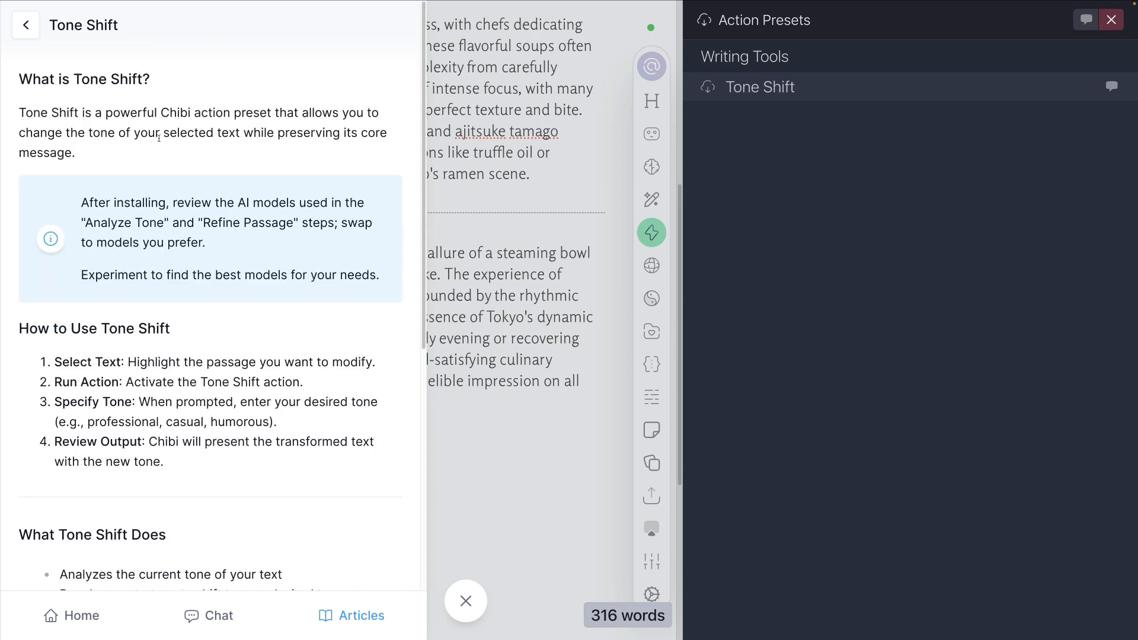
scroll(226, 332, down, 3)
scroll(229, 347, up, 3)
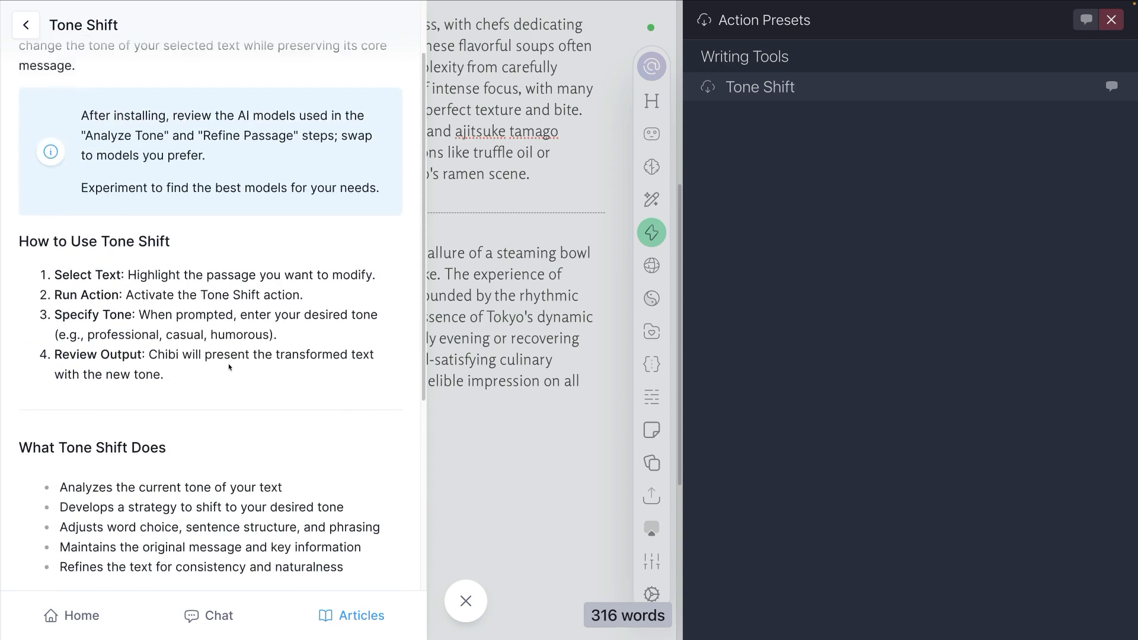
click(466, 601)
Step: Install the Tone Shift preset in the Testing folder, dismiss the notification and open the action
click(781, 88)
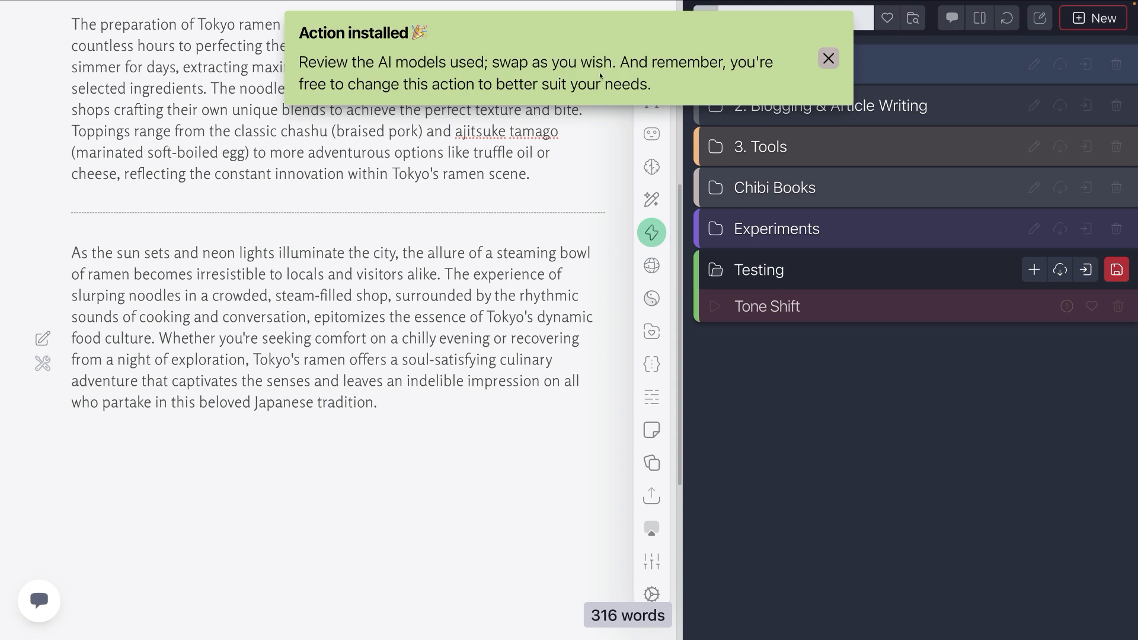
click(828, 58)
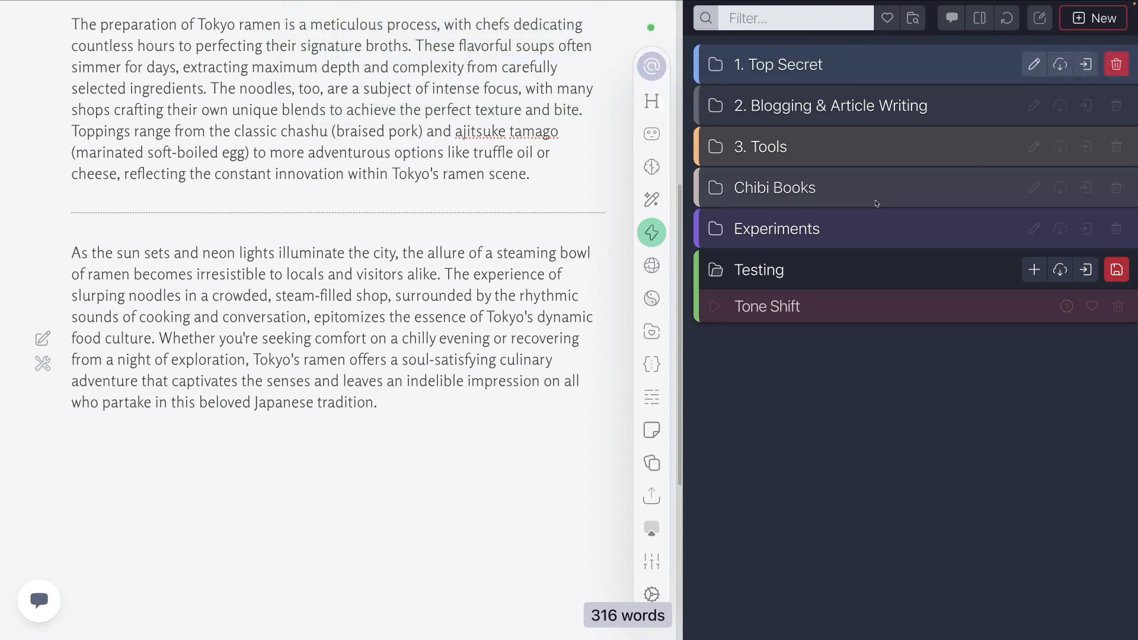
click(817, 307)
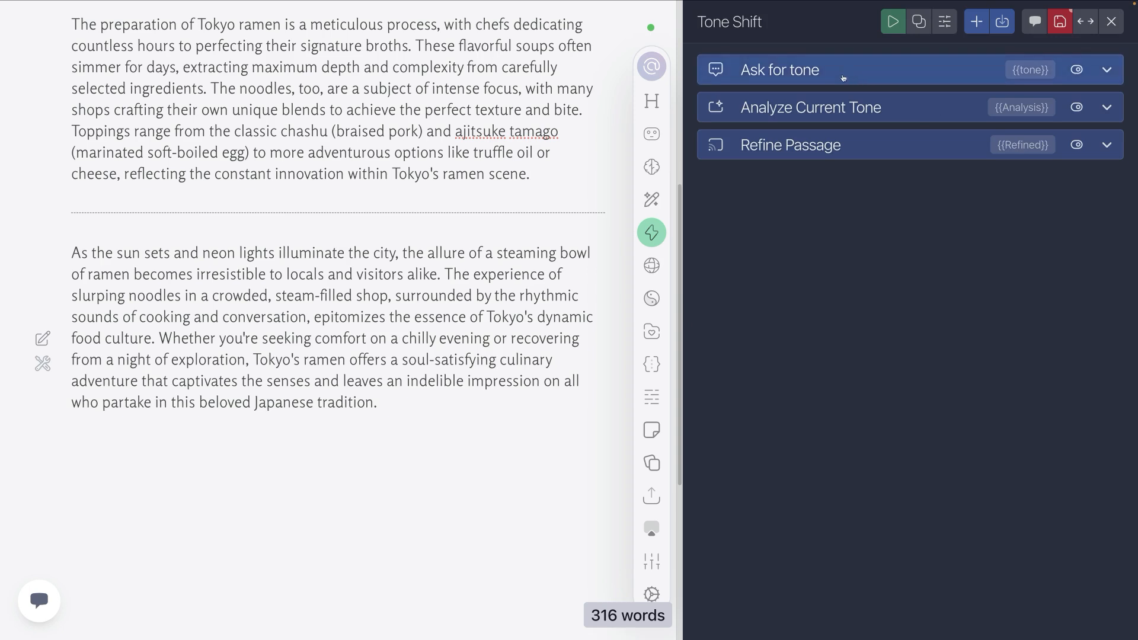
Step: Review the prompt and the custom AI model setting of the Analyze Current Tone task
click(819, 108)
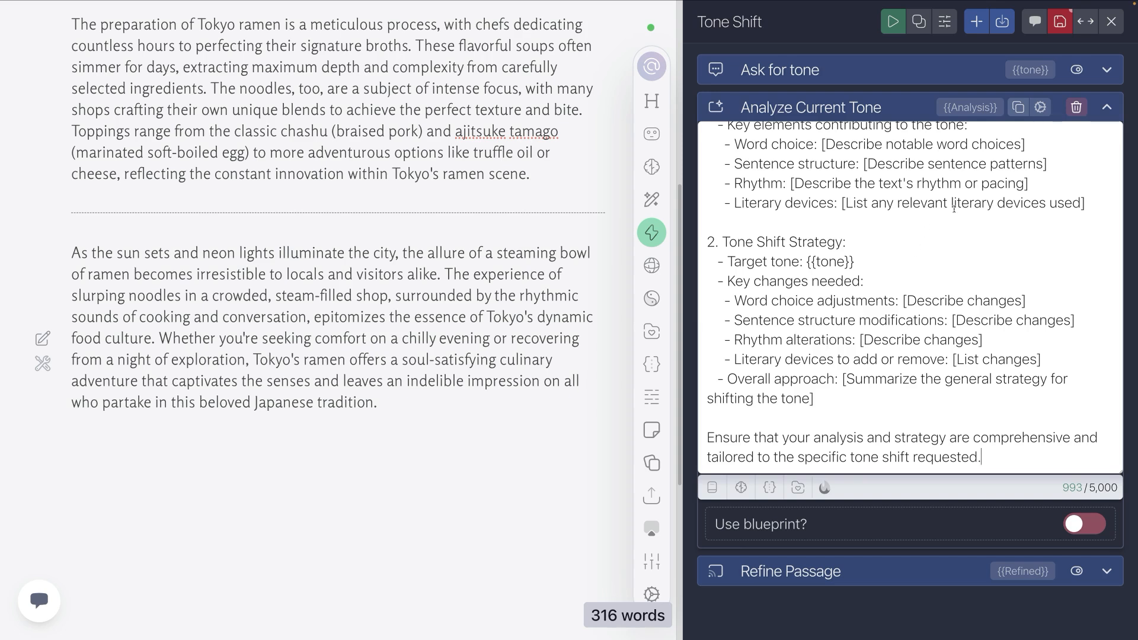
click(1040, 107)
click(882, 145)
click(851, 223)
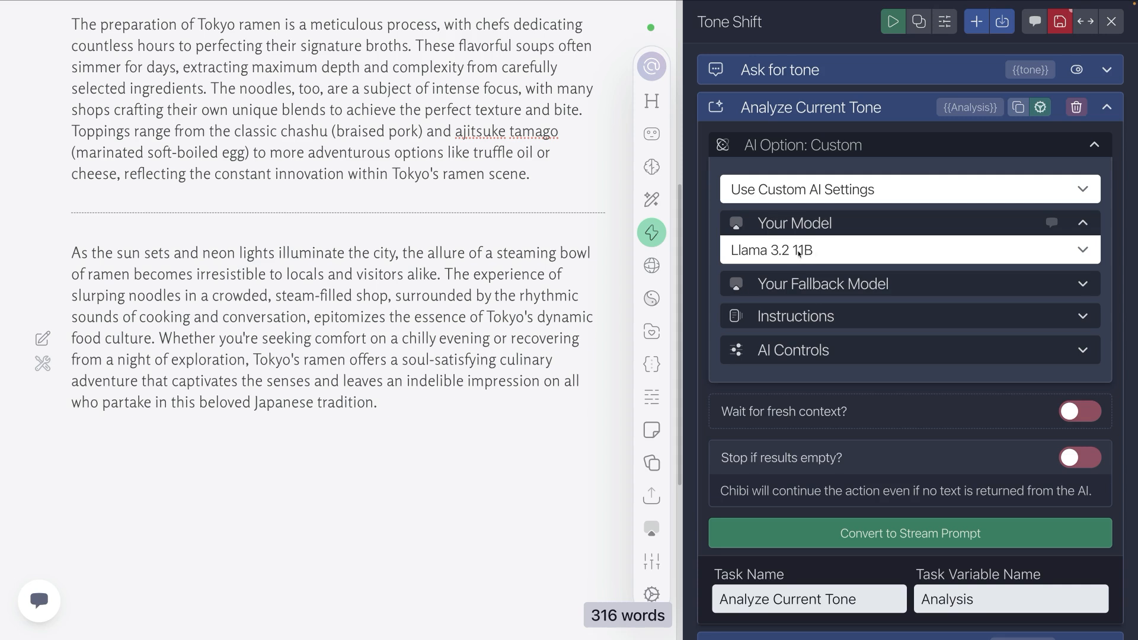
click(818, 108)
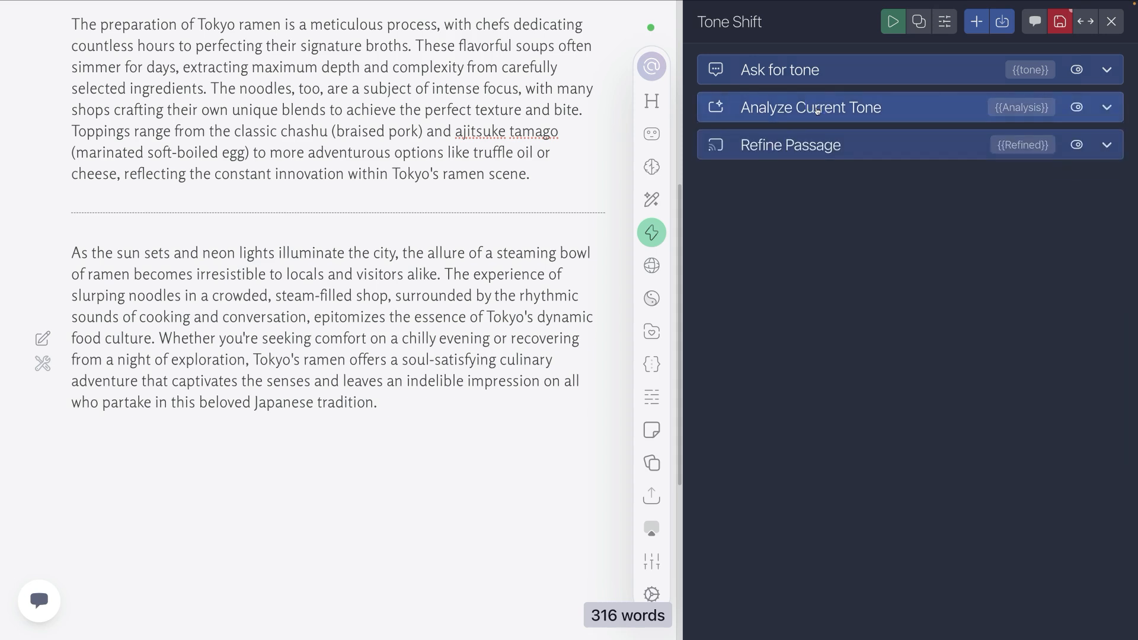
Step: Review the prompt and the custom AI model setting of the Refine Passage task
click(814, 145)
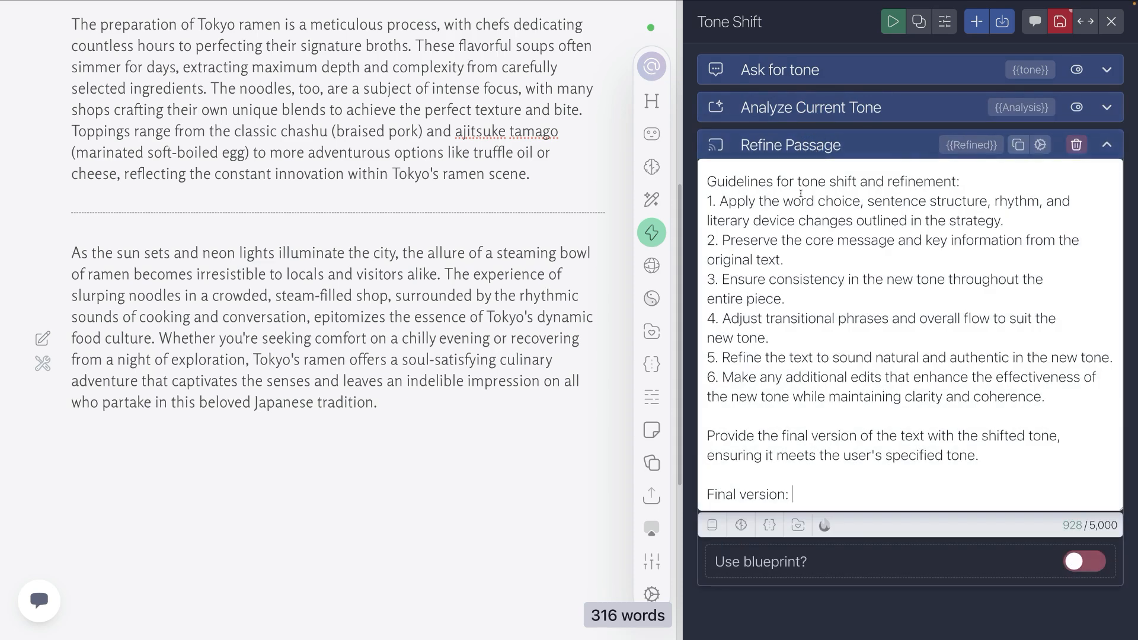
click(1040, 144)
click(852, 182)
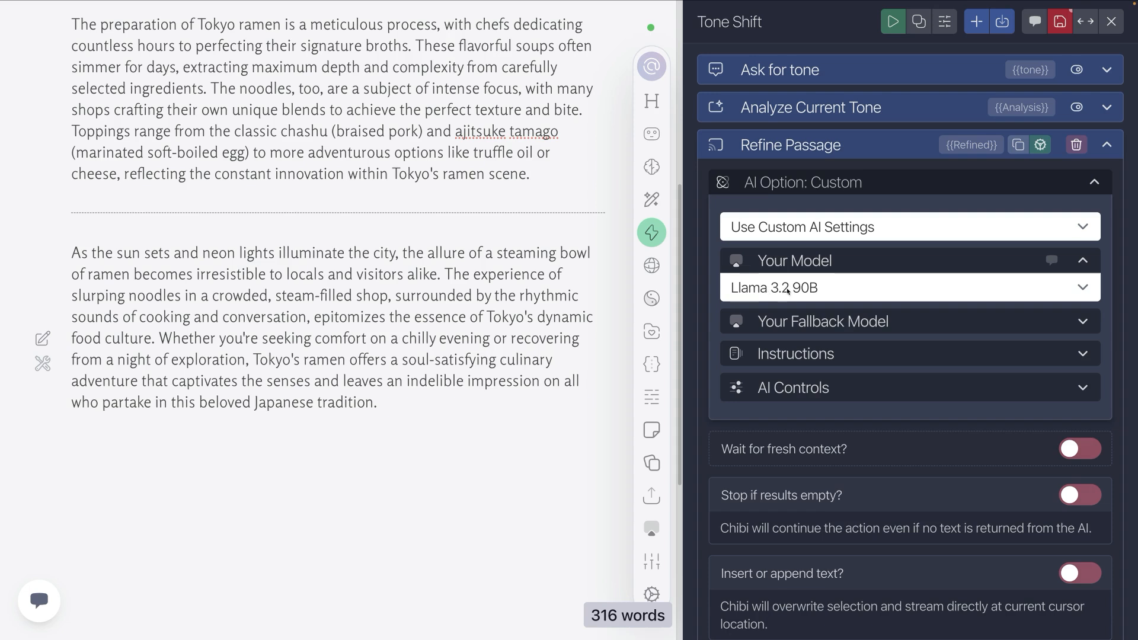
click(826, 148)
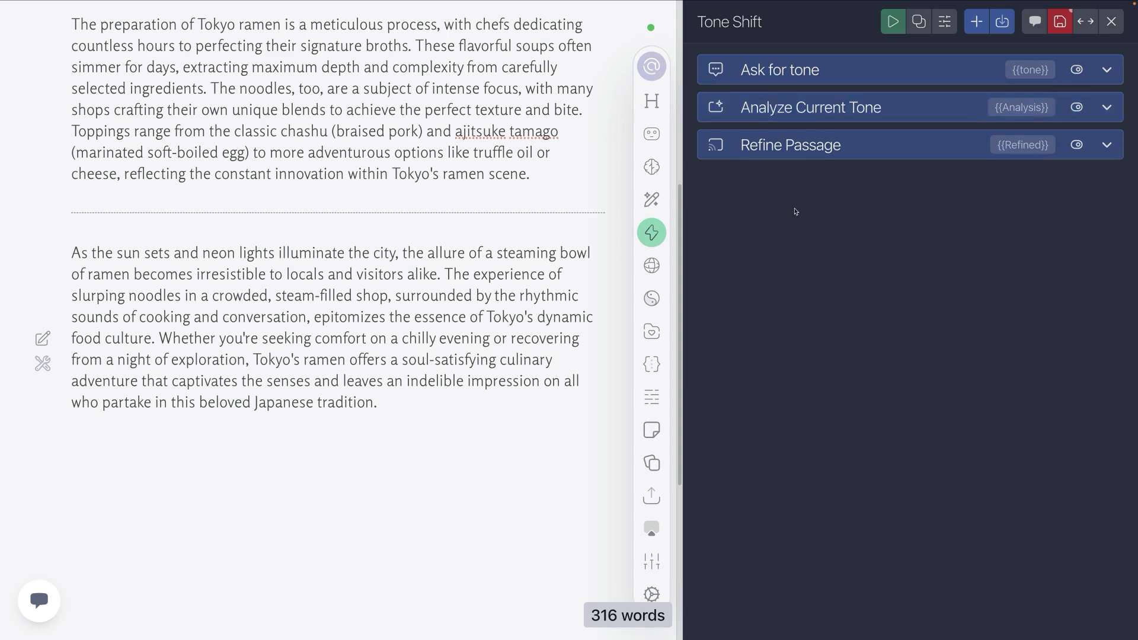
Step: Save the Tone Shift action and close its editor
click(1059, 22)
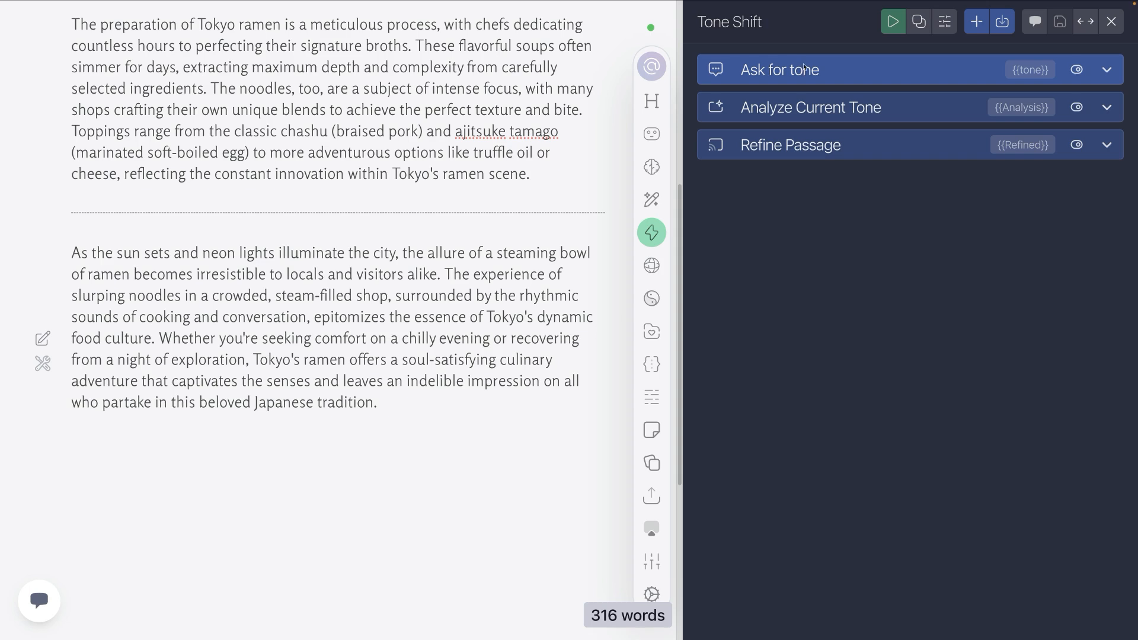
click(1113, 22)
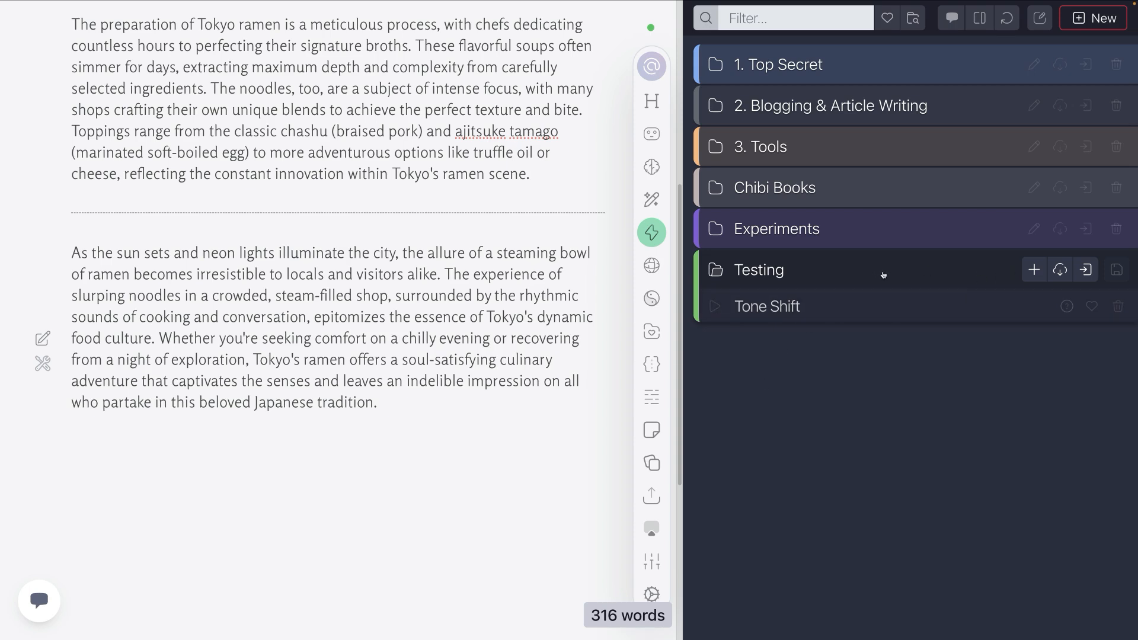
Step: Reopen the Tone Shift action and check the placeholder and variable name of the Ask for tone task
click(764, 306)
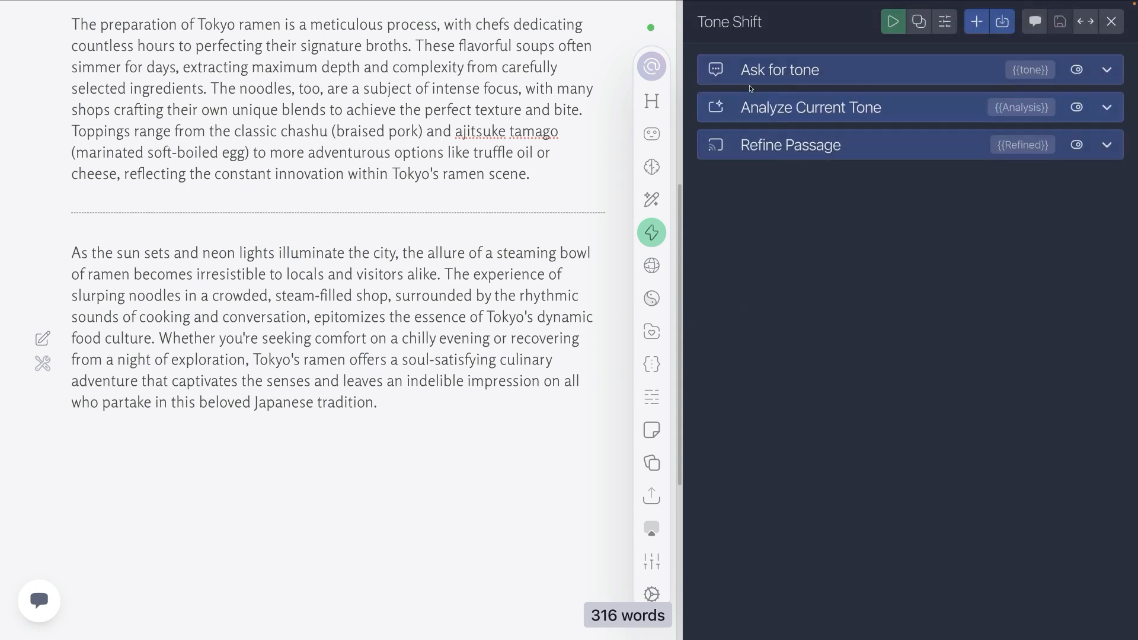
click(799, 71)
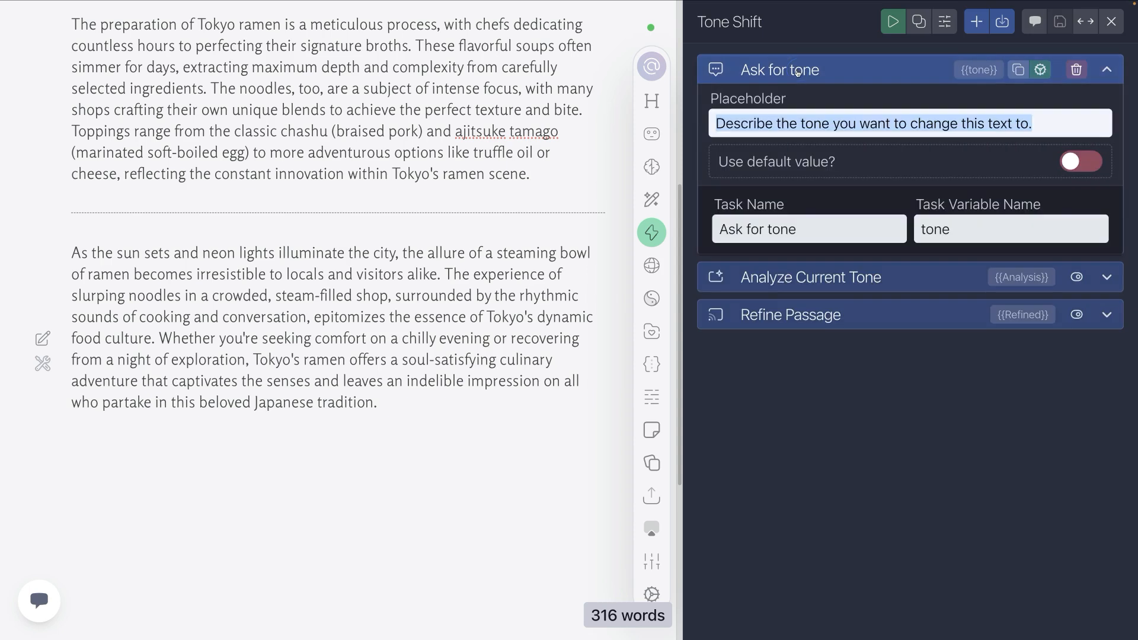
click(802, 72)
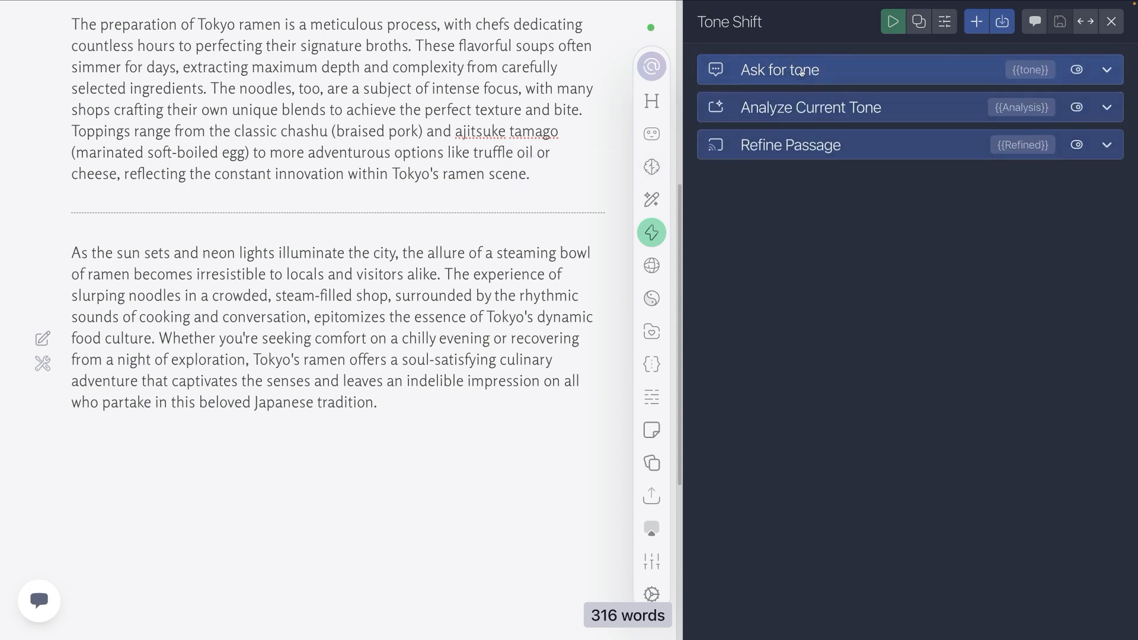
Step: Read through the full Analyze Current Tone prompt, including its tone analysis and tone shift strategy sections
click(776, 111)
scroll(790, 243, up, 1)
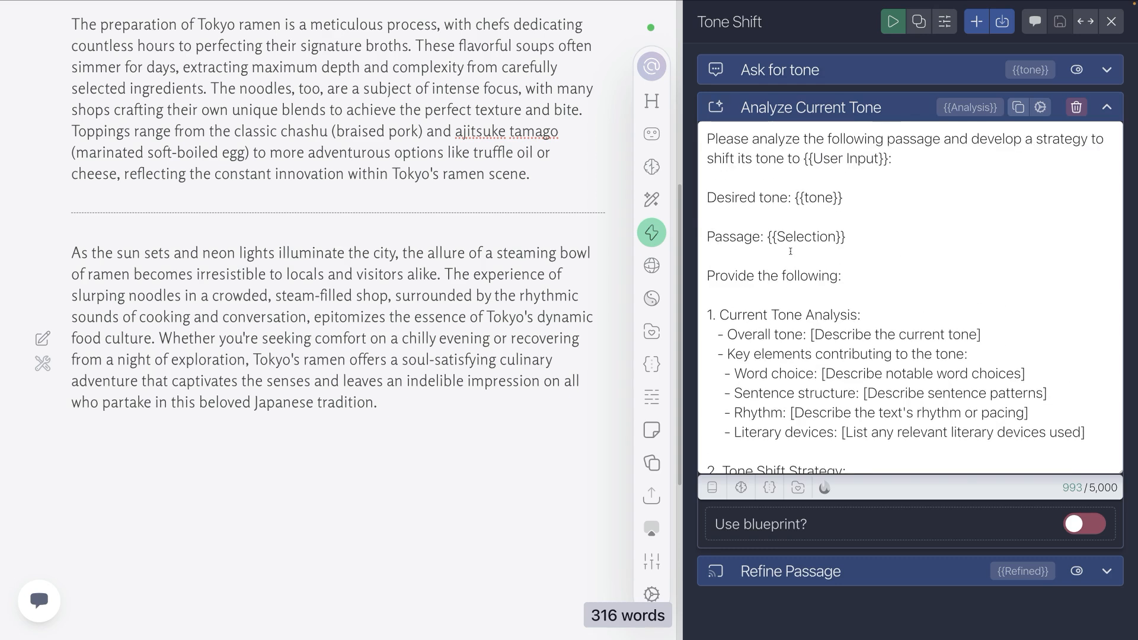
scroll(817, 239, down, 3)
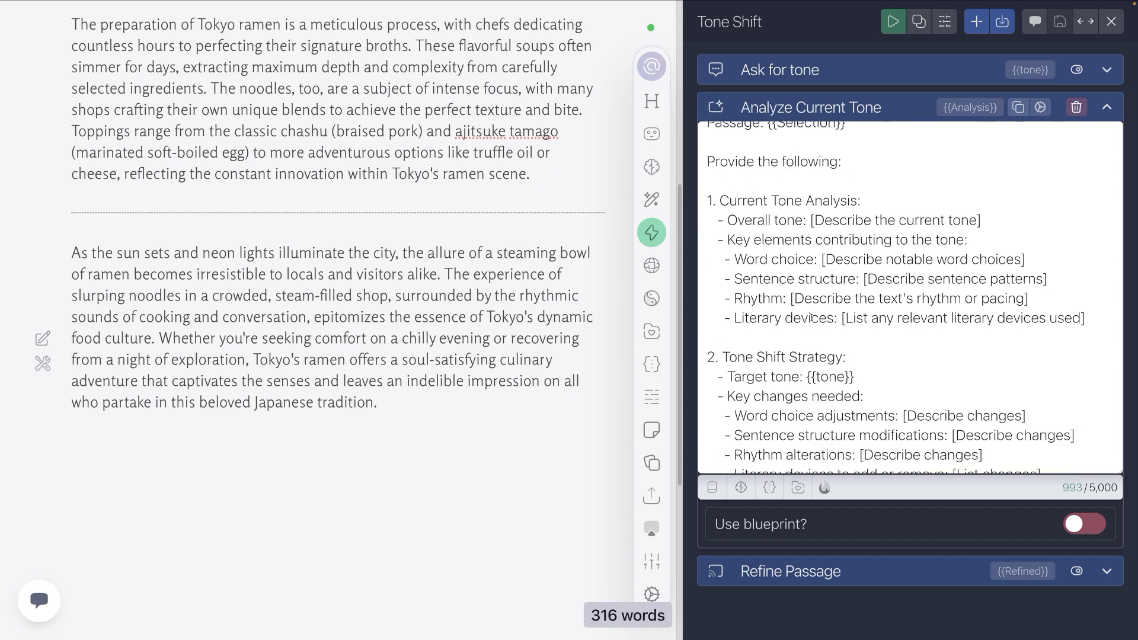
scroll(817, 217, down, 3)
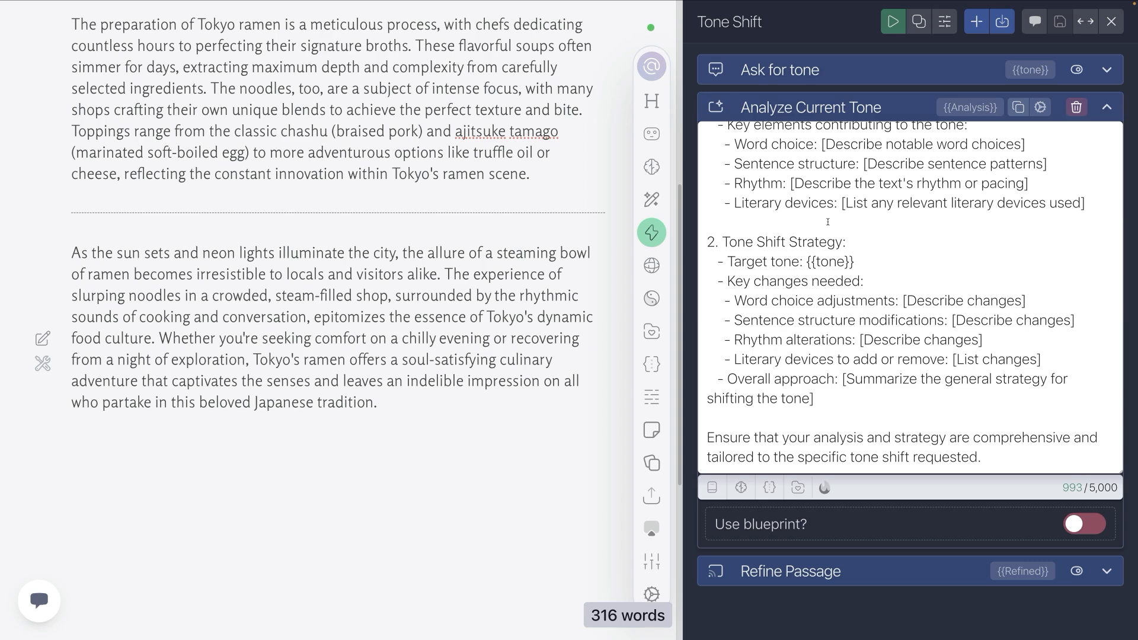
click(789, 105)
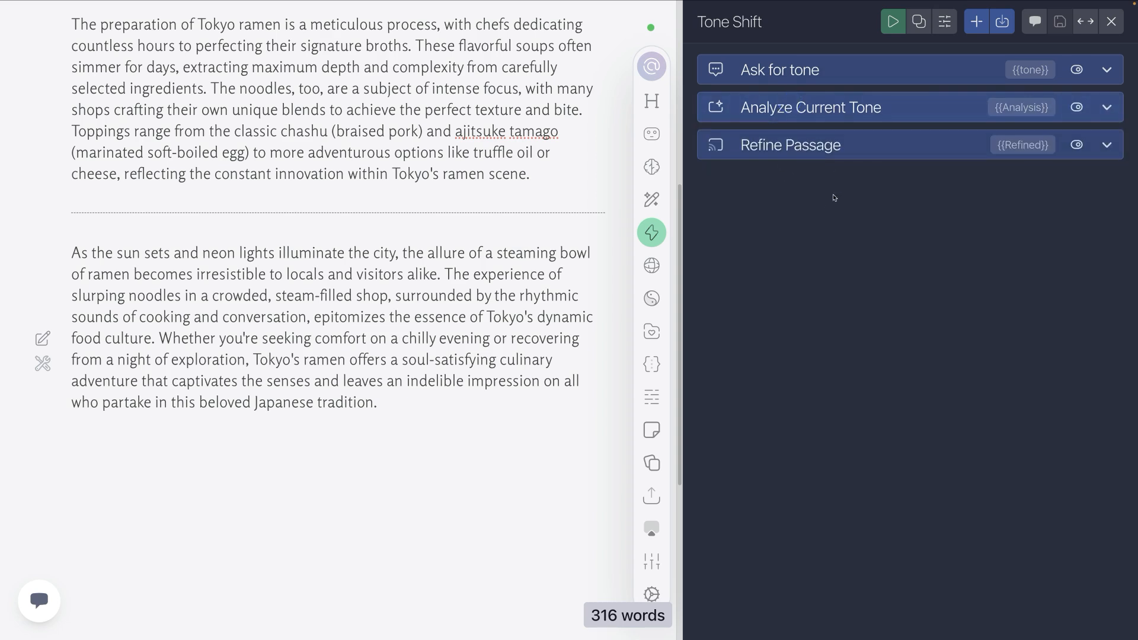
Step: Read through the full Refine Passage prompt and collapse the task
click(797, 142)
scroll(803, 255, up, 5)
scroll(803, 255, down, 1)
click(803, 148)
Step: Select the final paragraph and examine the {{Selection}} variable in the Analyze Current Tone prompt
click(414, 397)
drag(388, 401, 64, 254)
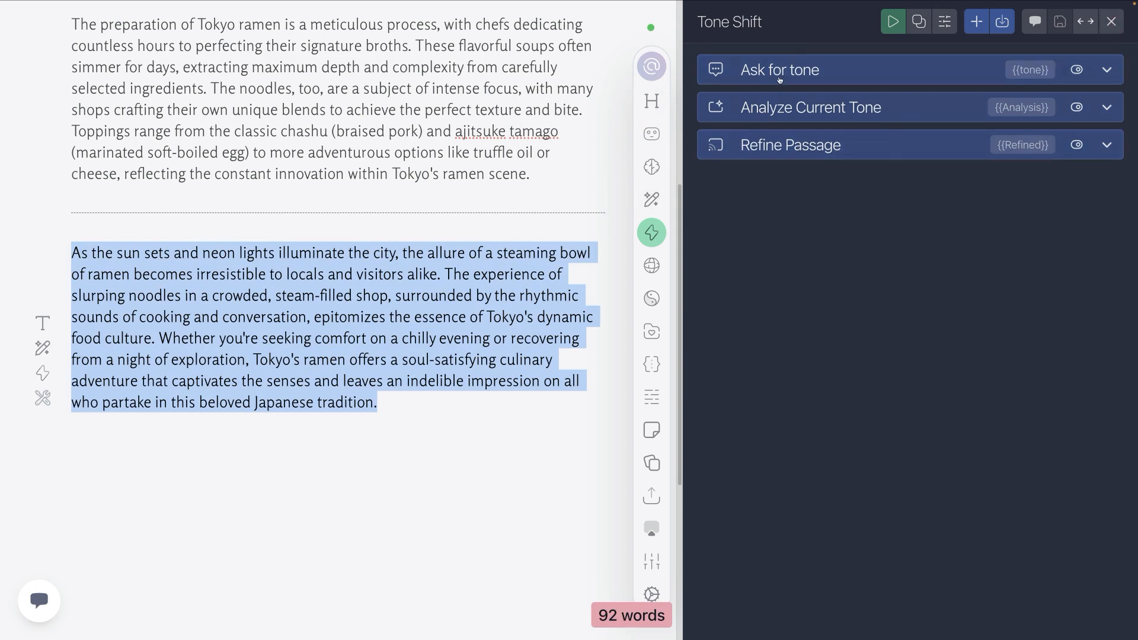
click(792, 114)
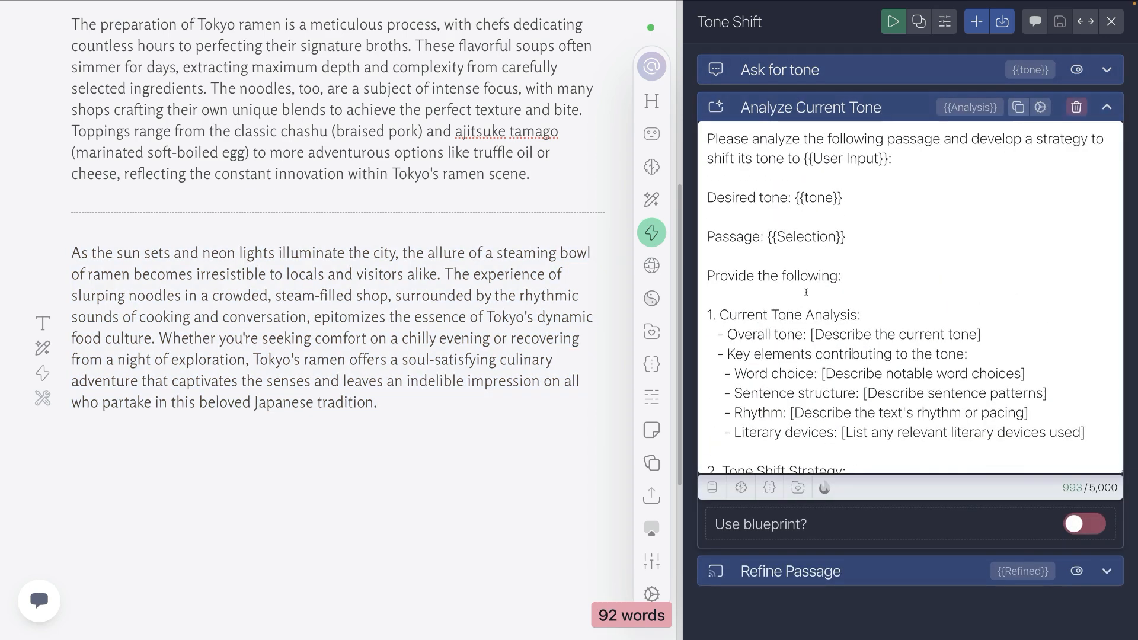
drag(846, 237, 766, 237)
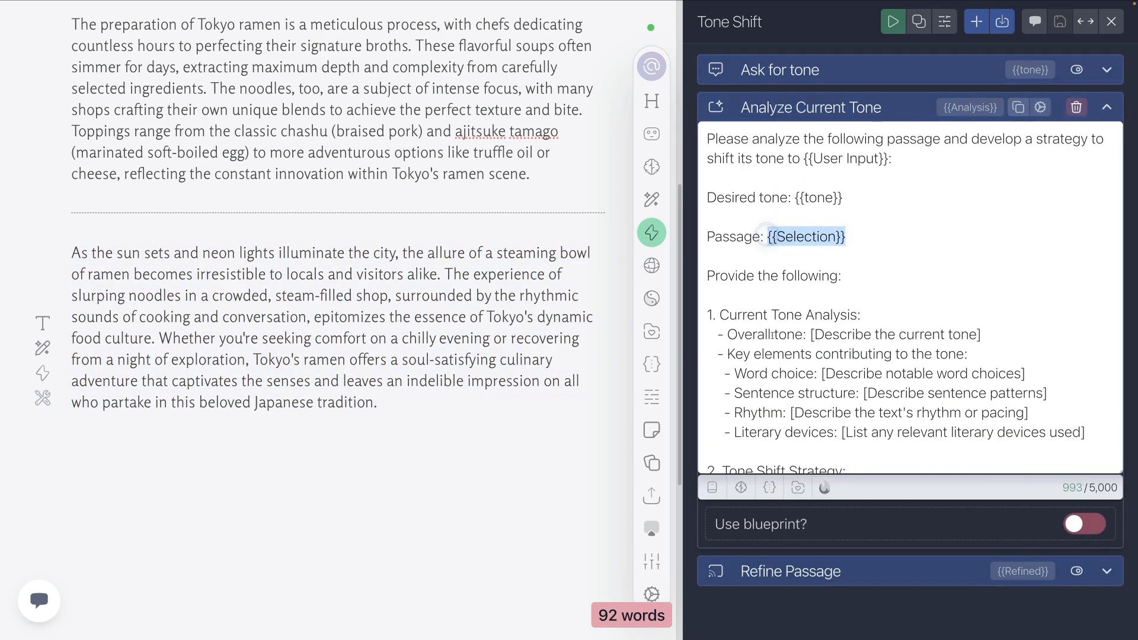
click(816, 103)
Step: Select the final paragraph, followed by the two ramen paragraphs directly above the divider, as example passages
scroll(487, 344, up, 1)
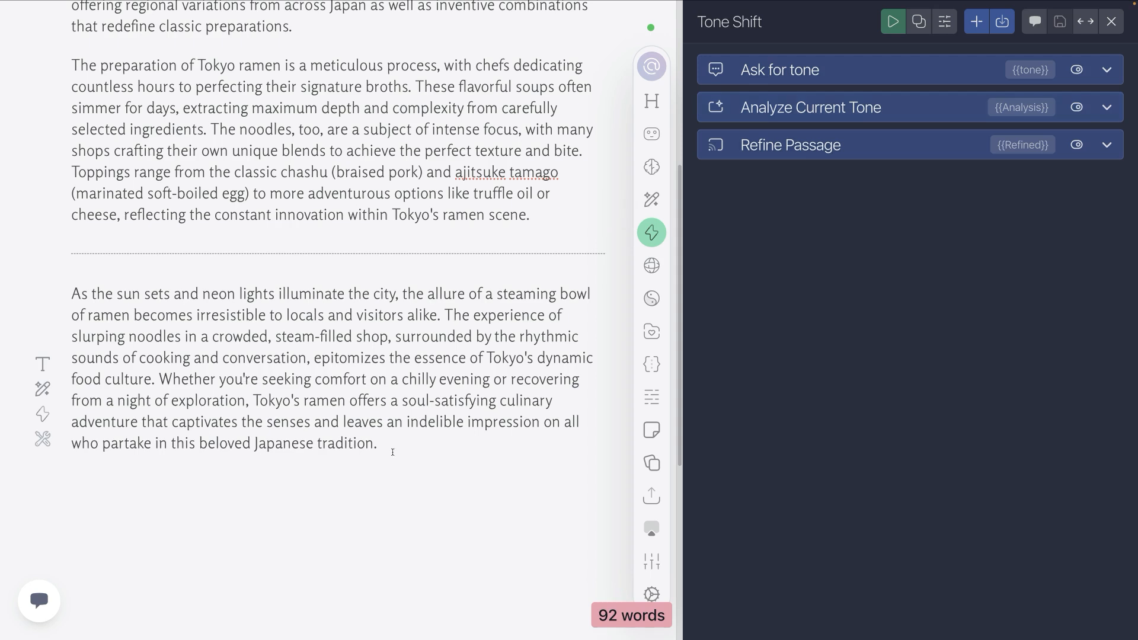
drag(424, 450, 34, 269)
scroll(272, 301, up, 3)
drag(534, 403, 65, 56)
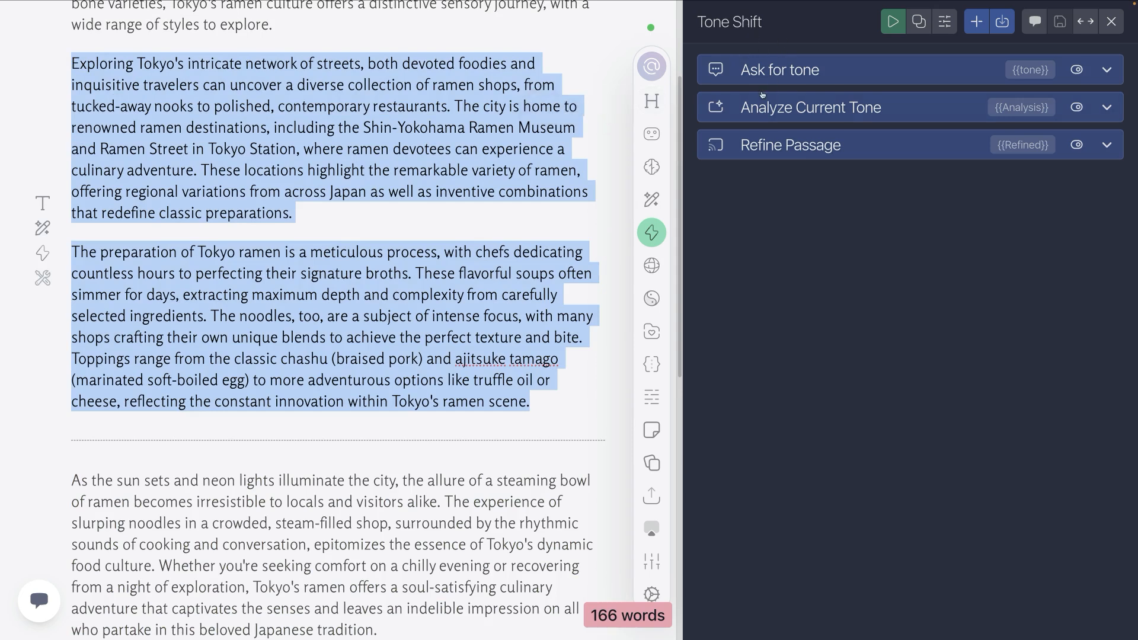
scroll(332, 297, down, 4)
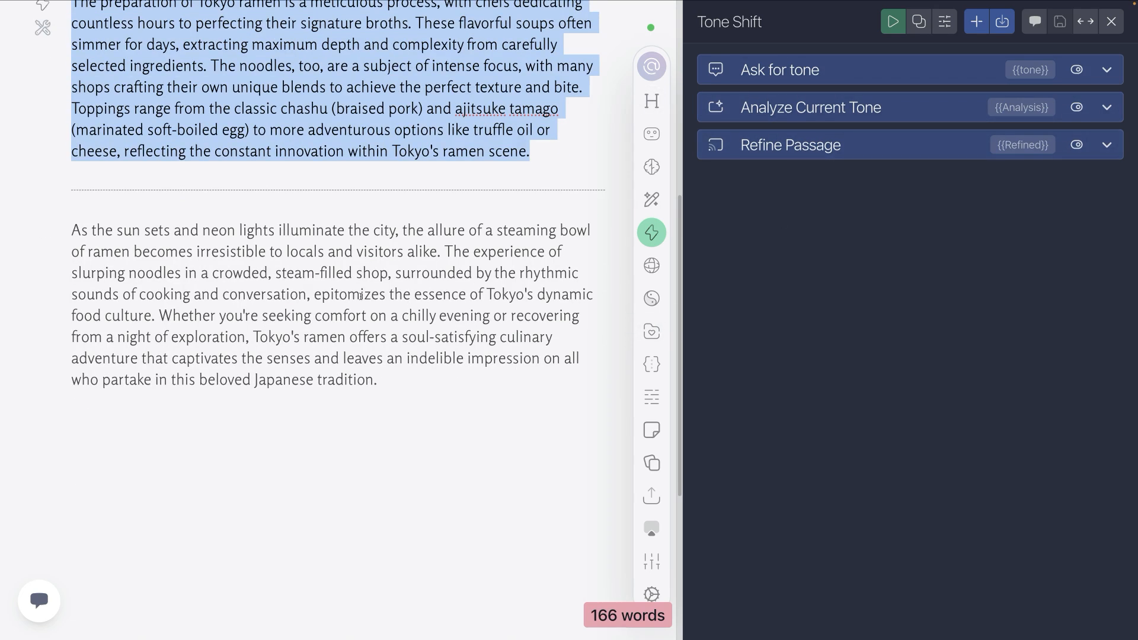
Step: Select the final paragraph below the divider and close the Tone Shift action's settings
click(305, 284)
drag(402, 382, 45, 219)
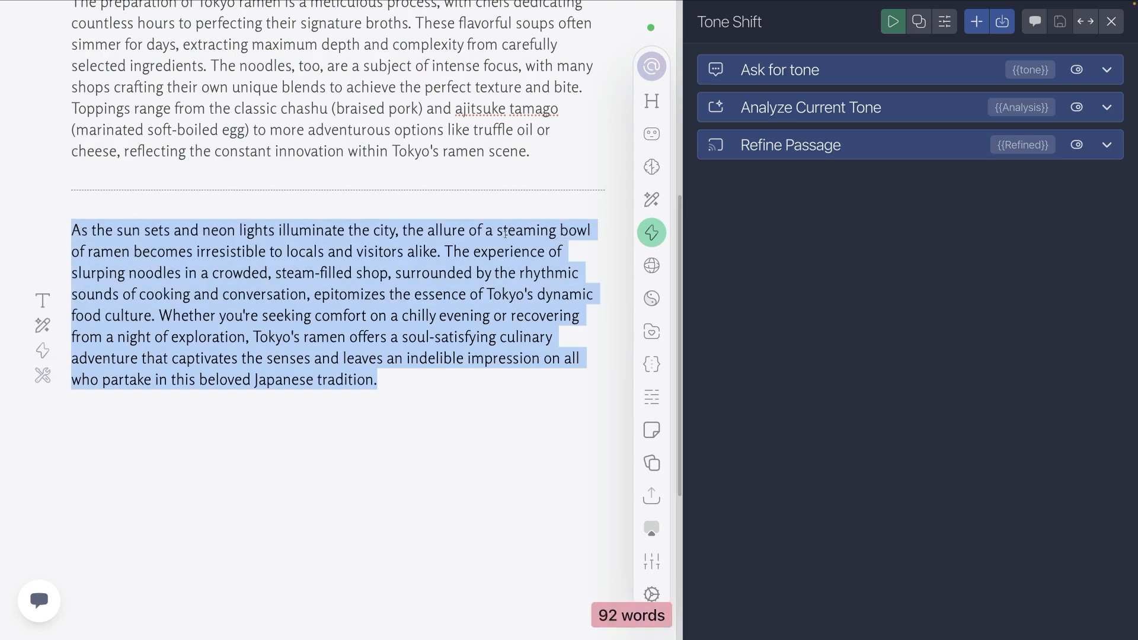
click(1112, 21)
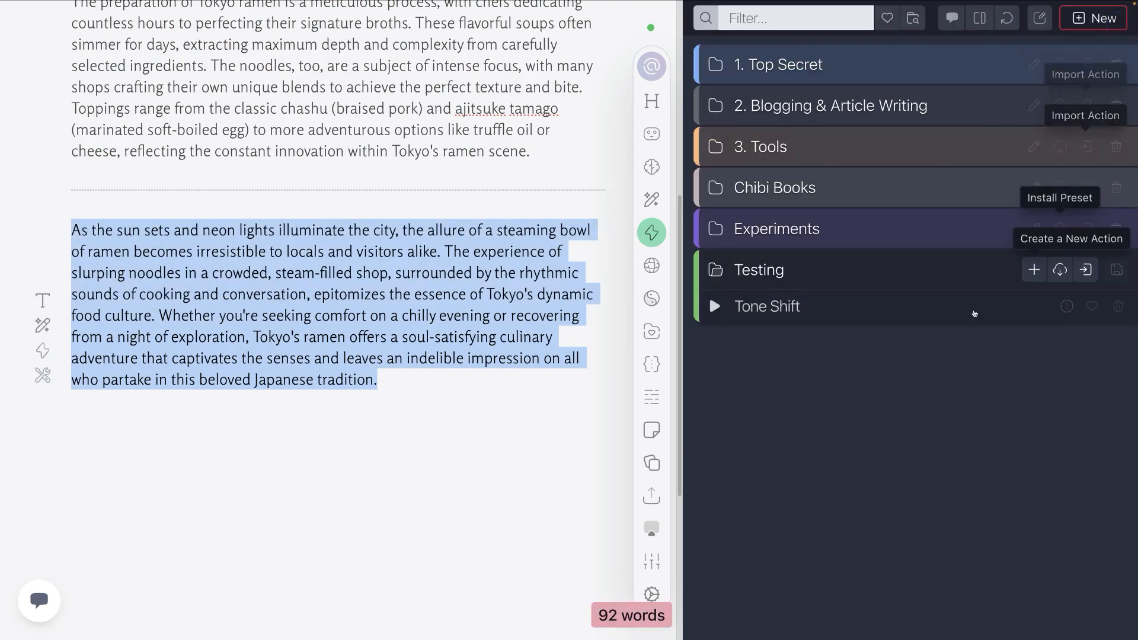
Step: Look up the favorited Tone Shift action in the 3. Tools folder, collapse the folder and close the Actions Toolkit
click(874, 274)
click(807, 149)
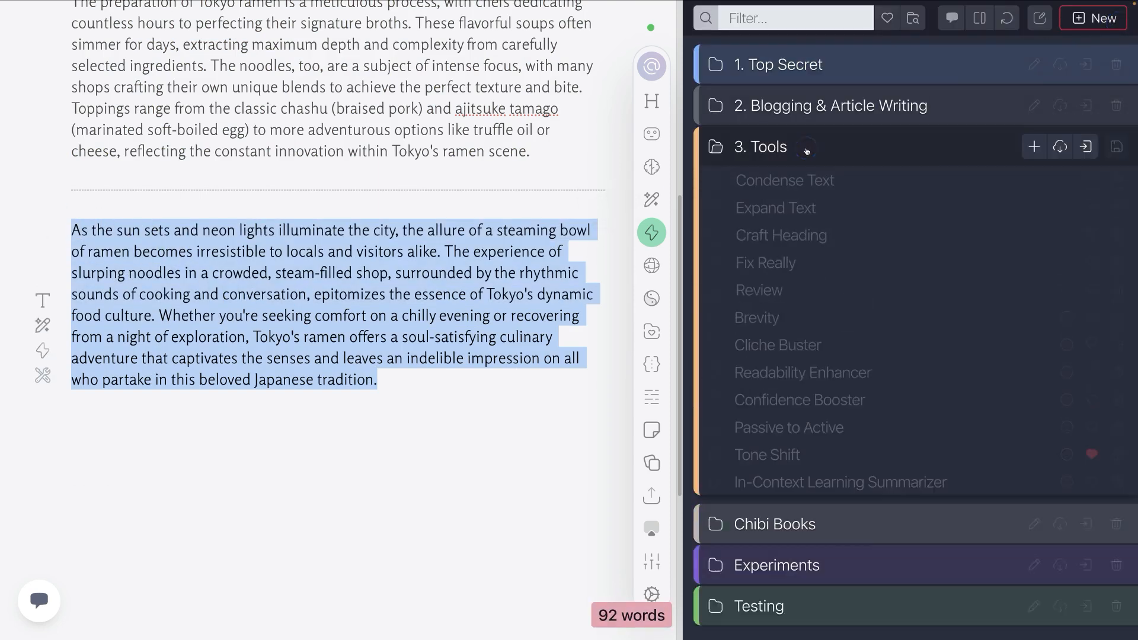
click(1085, 515)
click(891, 145)
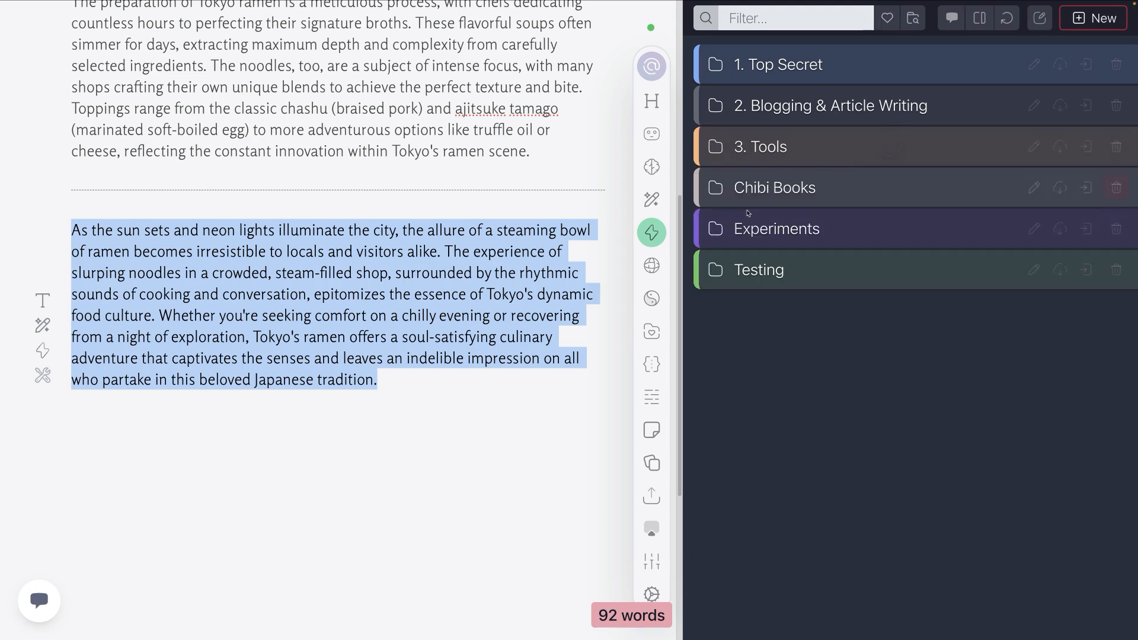
click(652, 233)
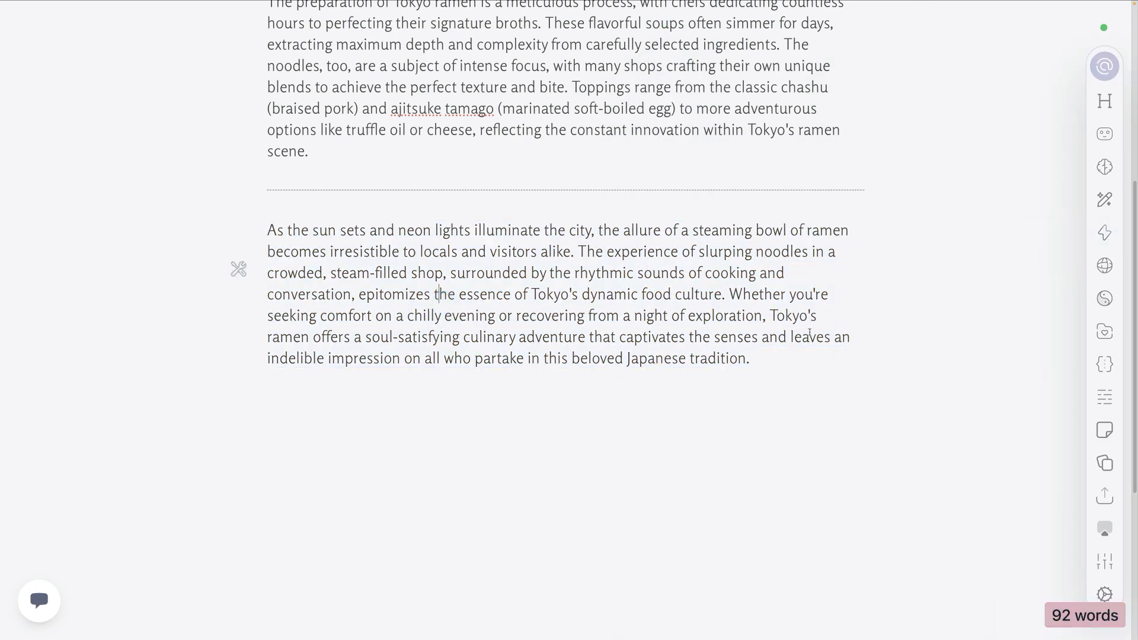
drag(745, 354, 257, 233)
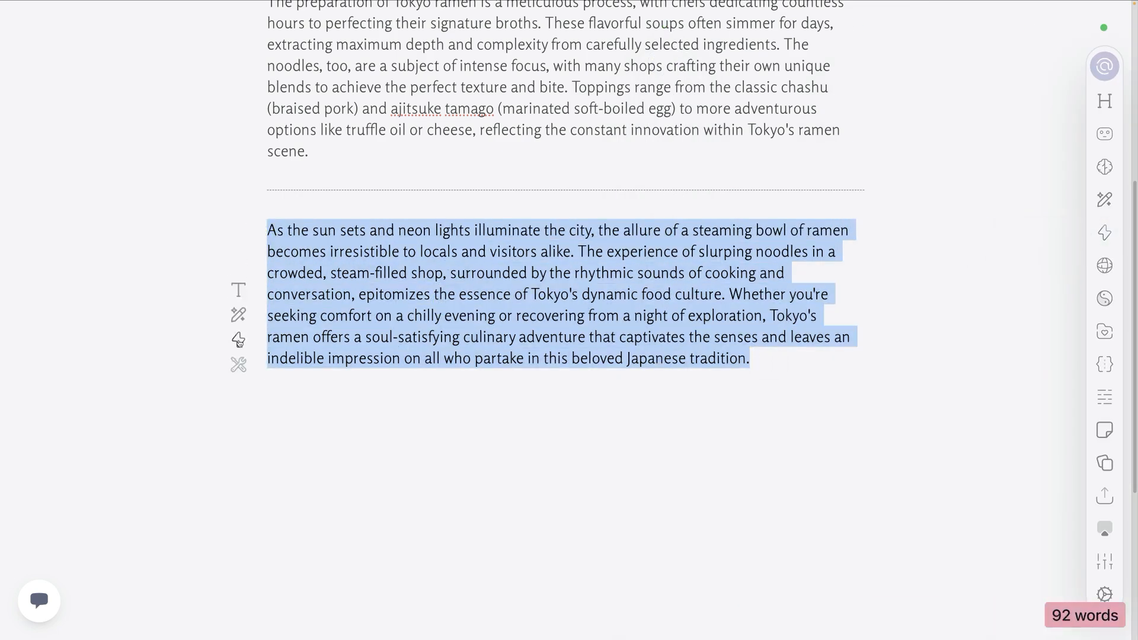
click(313, 341)
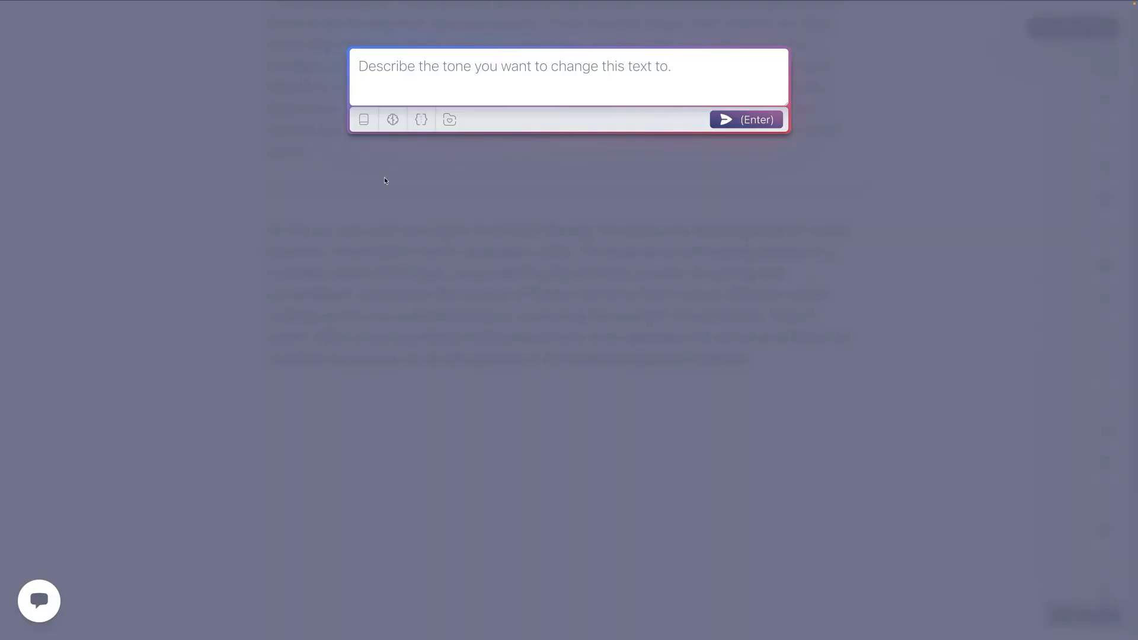
click(450, 119)
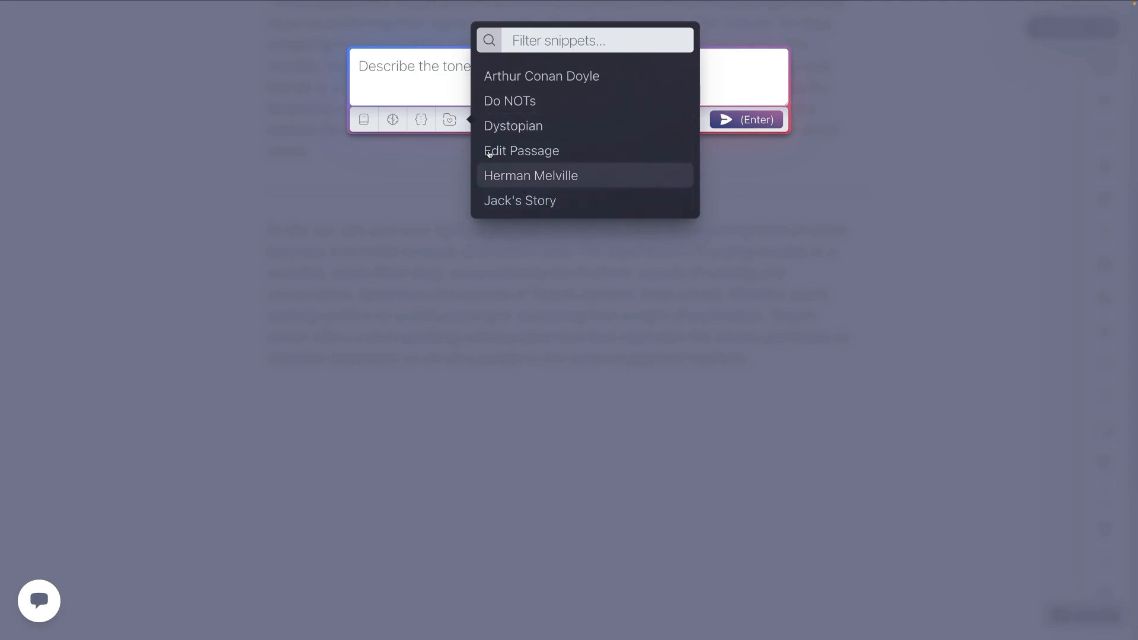
click(525, 80)
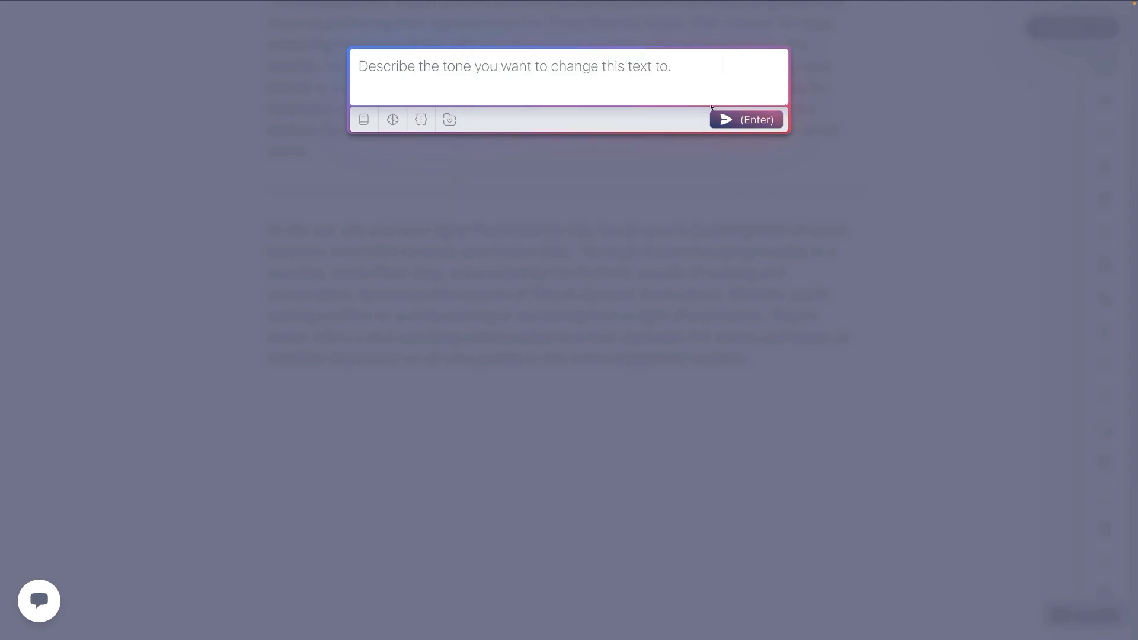
click(615, 207)
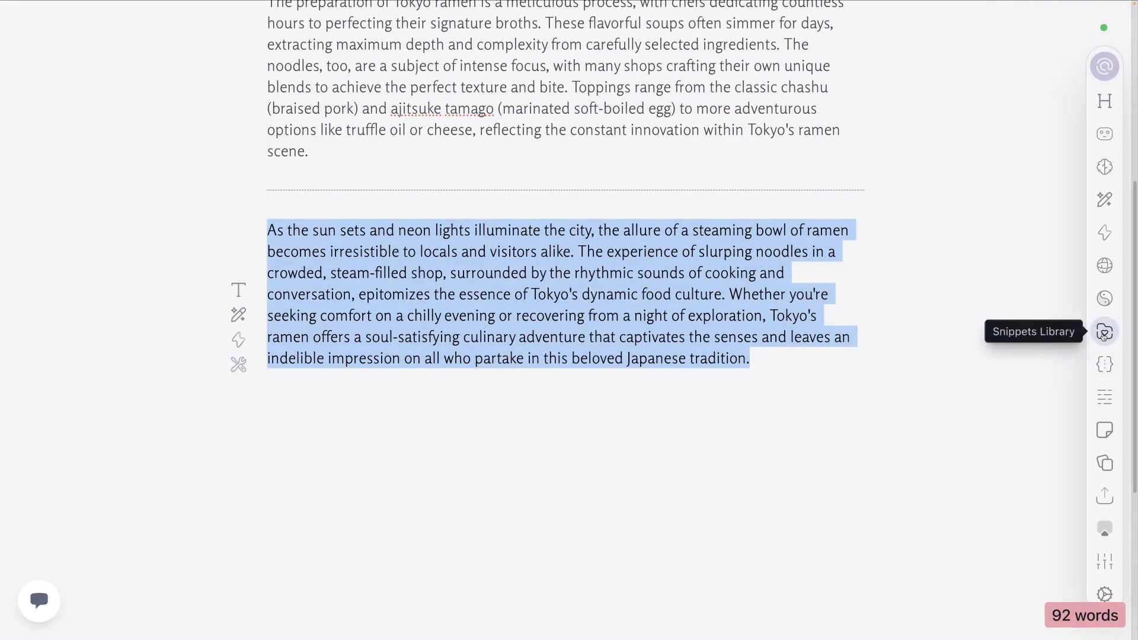
Step: Browse the snippet presets for the My Snippets folder, covering Gutenberg Authors, Elements of Eloquence and Tone: Complex Emotion
click(1103, 331)
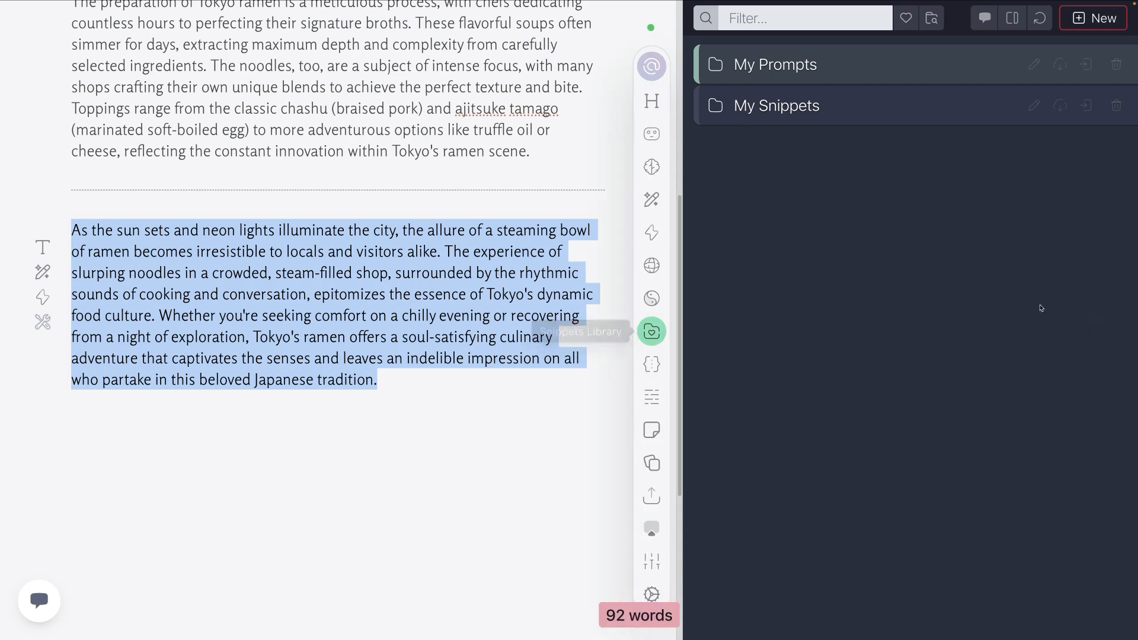
click(1062, 106)
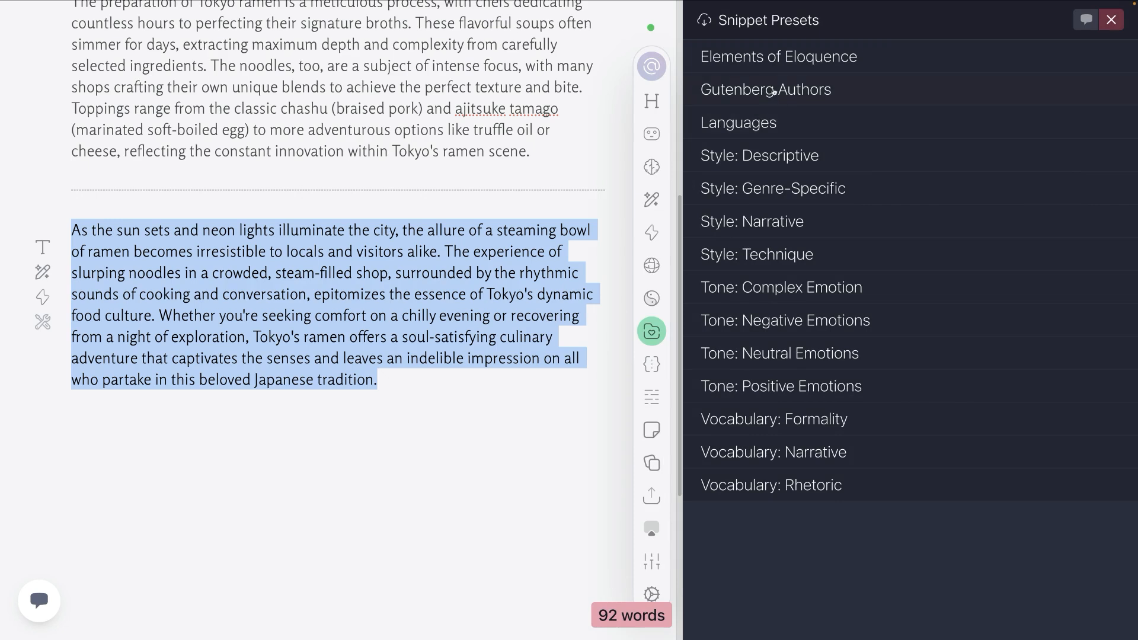
click(757, 122)
click(758, 122)
click(765, 95)
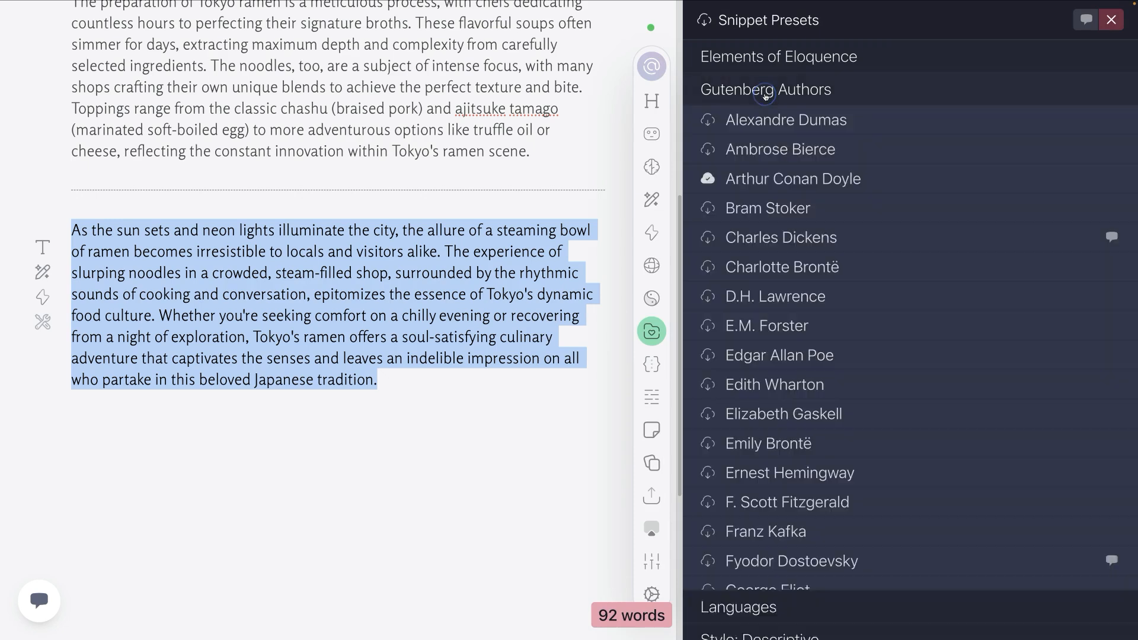
click(769, 92)
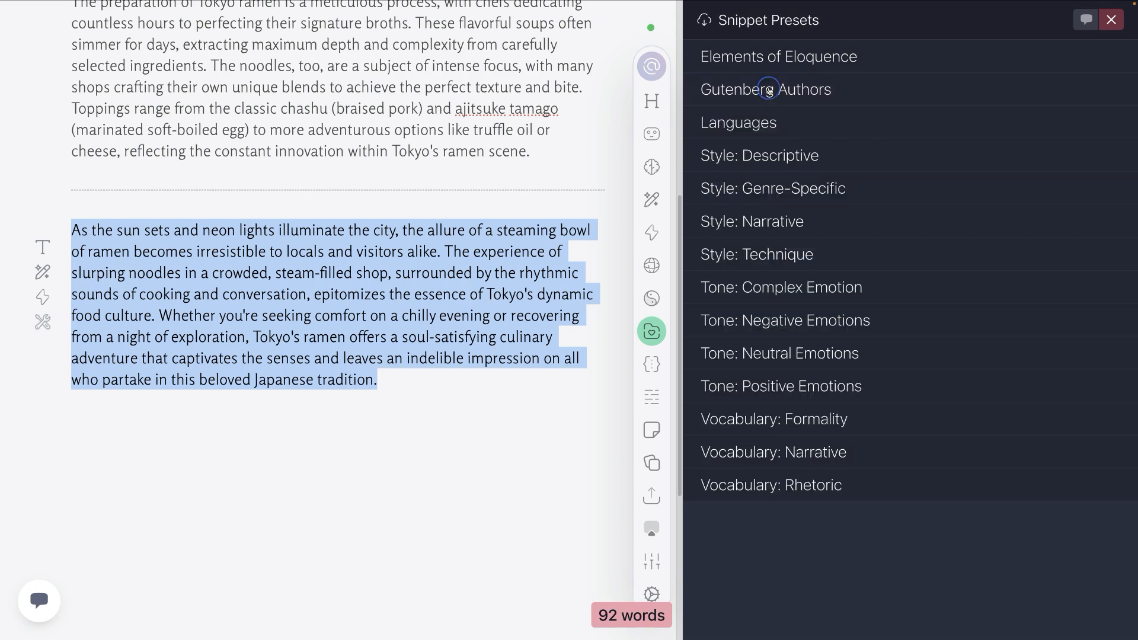
click(769, 66)
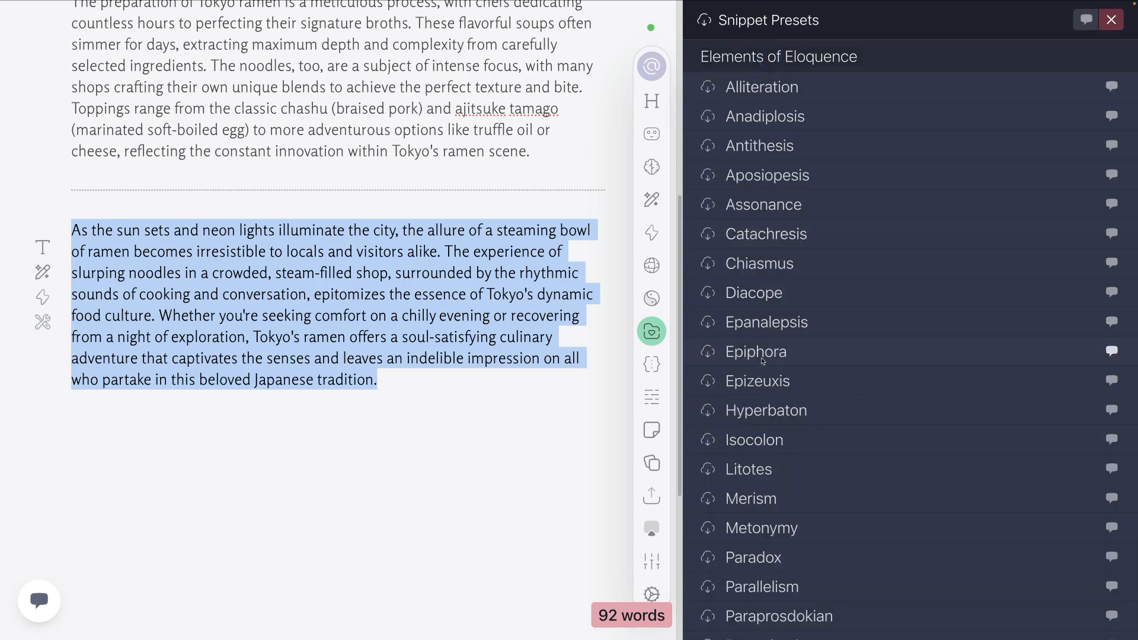
click(776, 57)
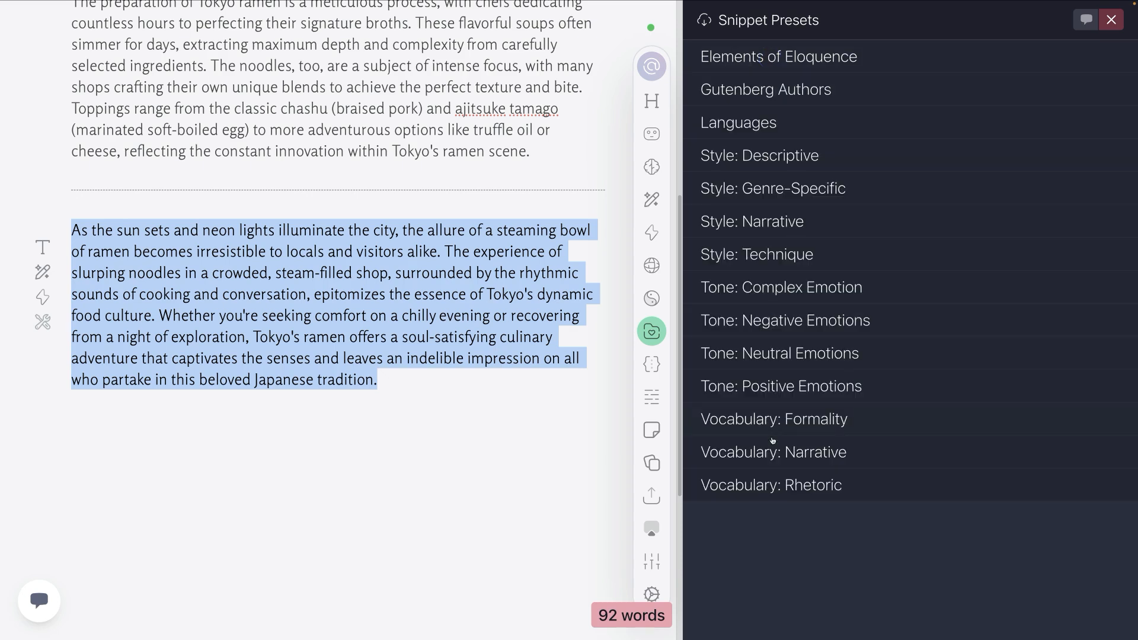
click(778, 282)
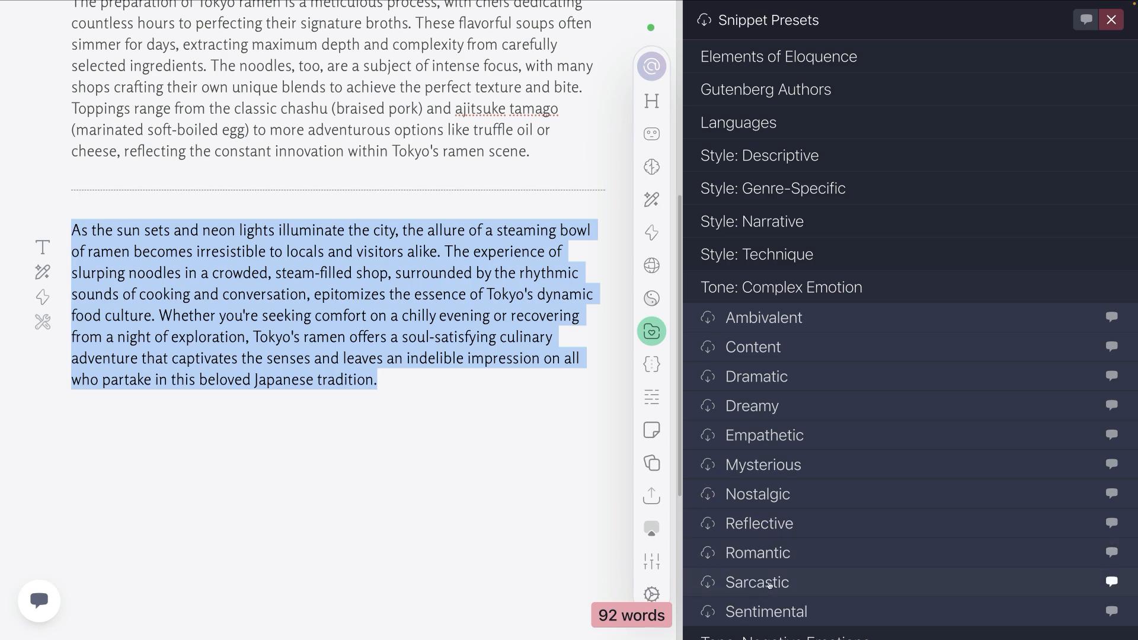
click(791, 286)
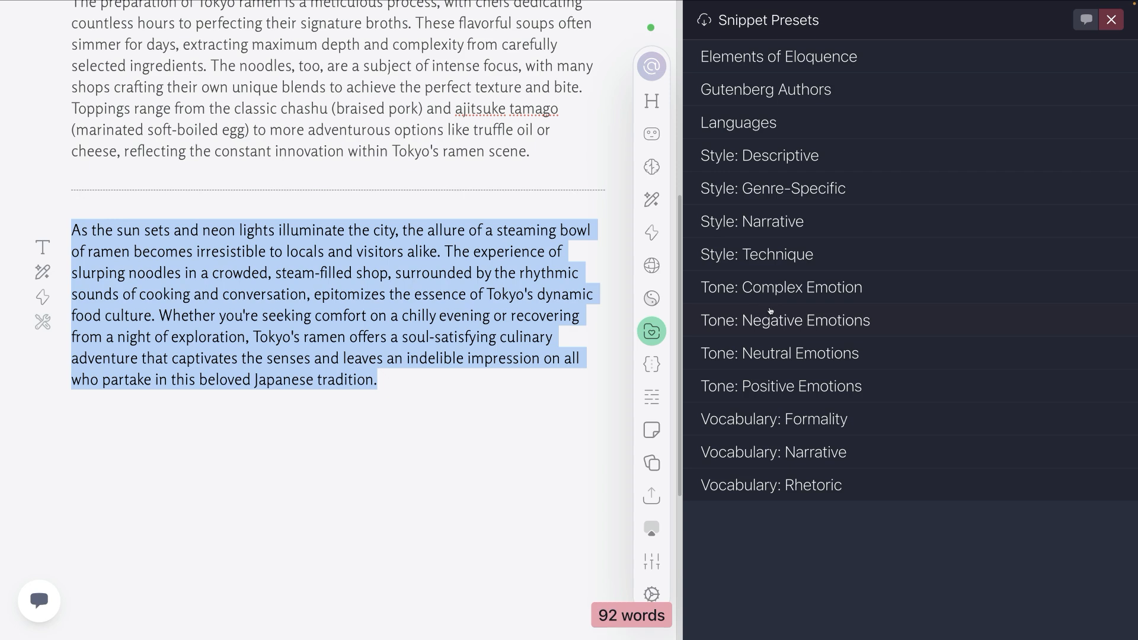
Step: Install the Experimental preset from Style: Technique in My Snippets, review its snippet text, save it and close it
click(760, 259)
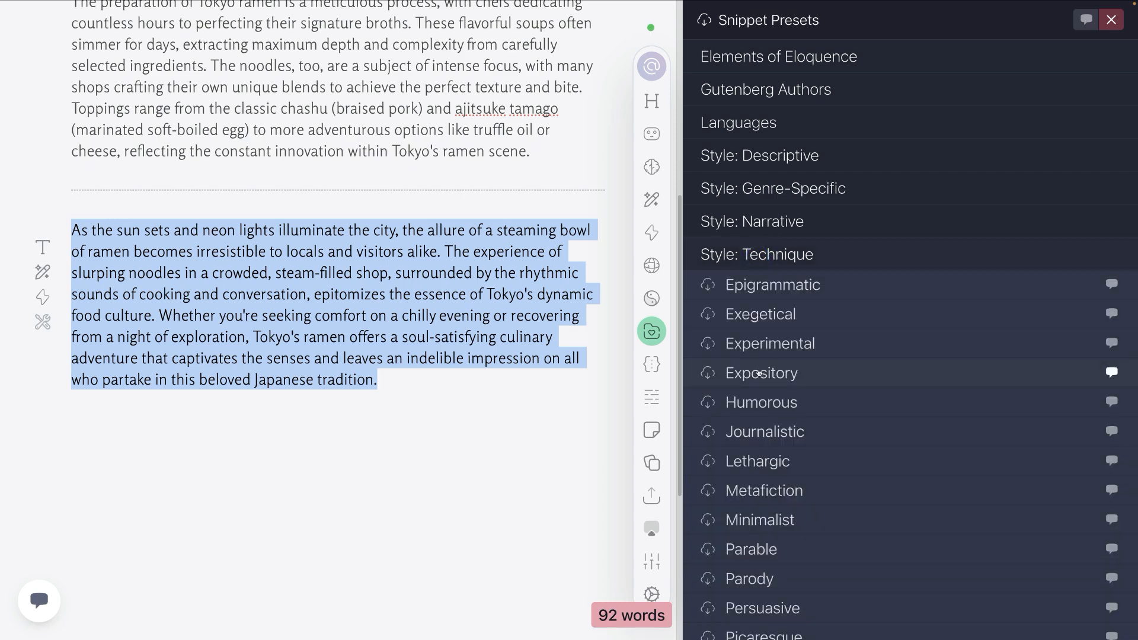
click(771, 344)
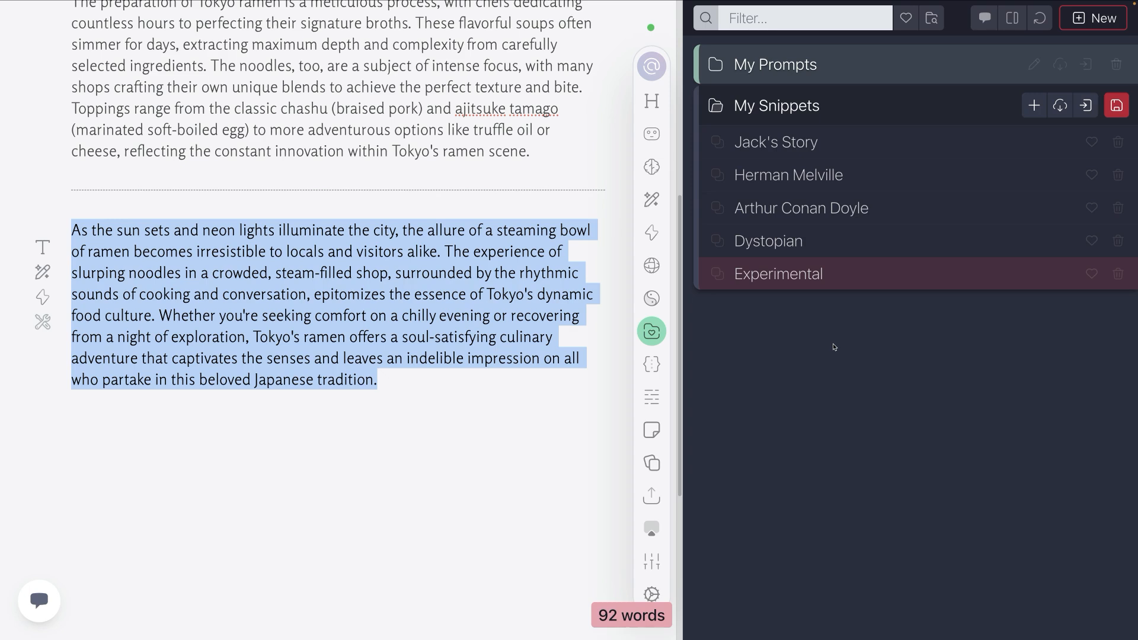
click(815, 276)
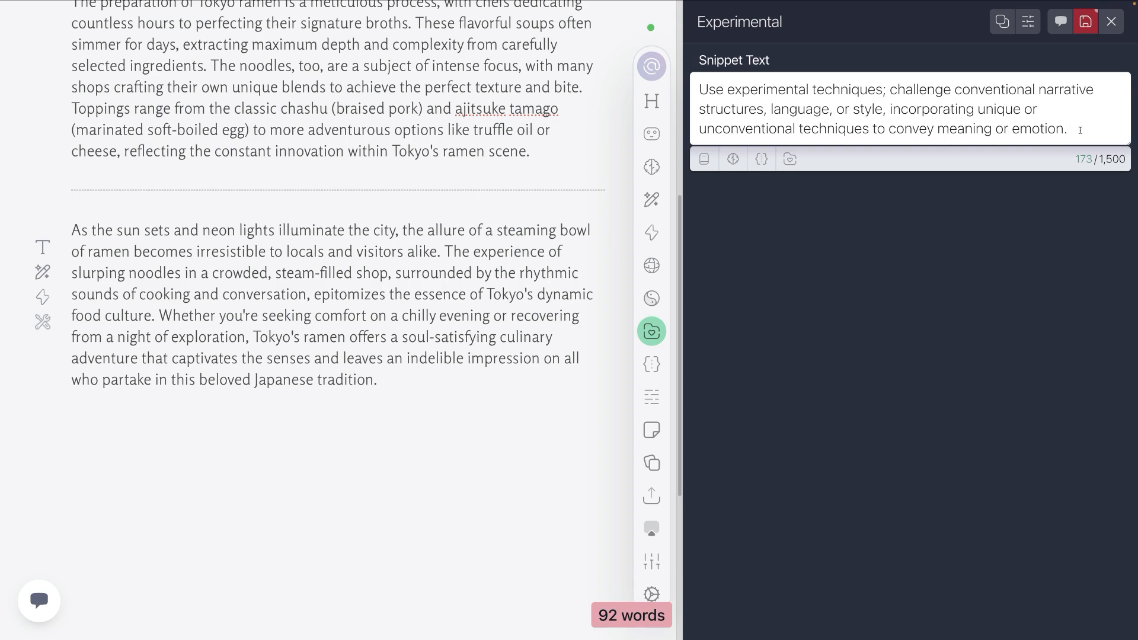
drag(1080, 130, 742, 78)
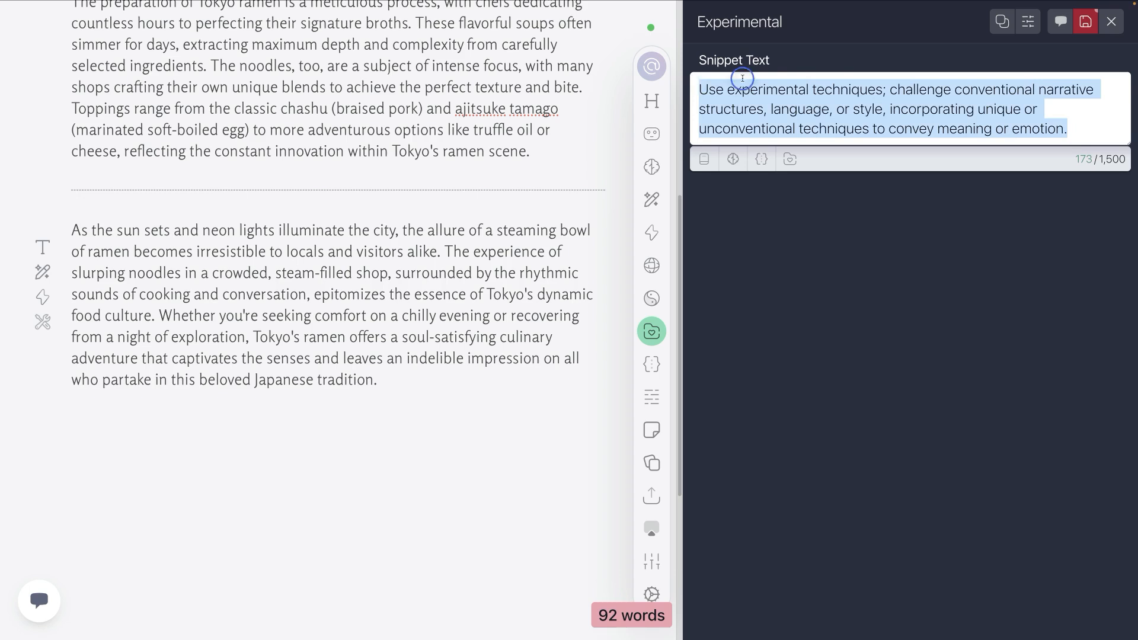
click(791, 255)
click(1085, 21)
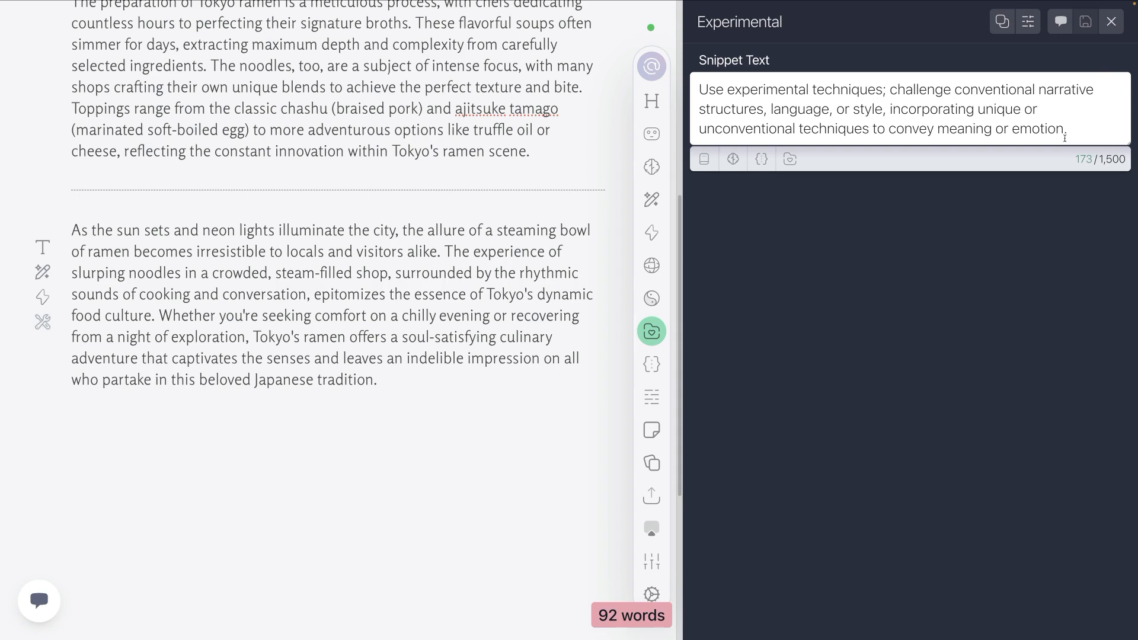
click(1111, 21)
Step: Run the Tone Shift action on the final paragraph, using the Experimental snippet as the tone description
click(388, 378)
drag(389, 378, 71, 228)
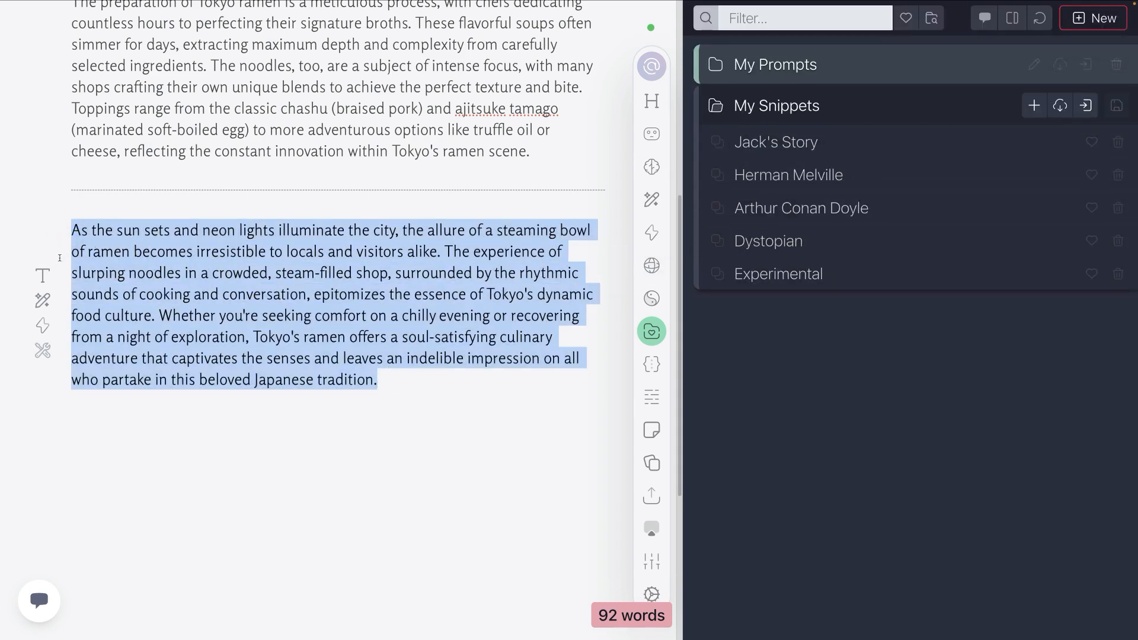
click(44, 325)
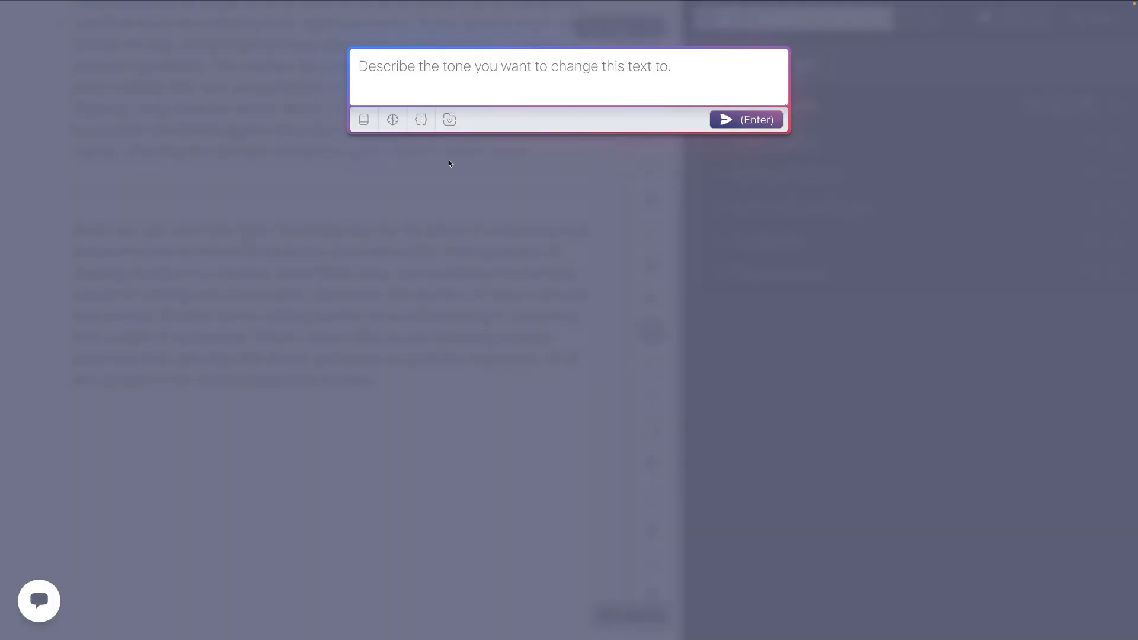
click(449, 119)
click(513, 177)
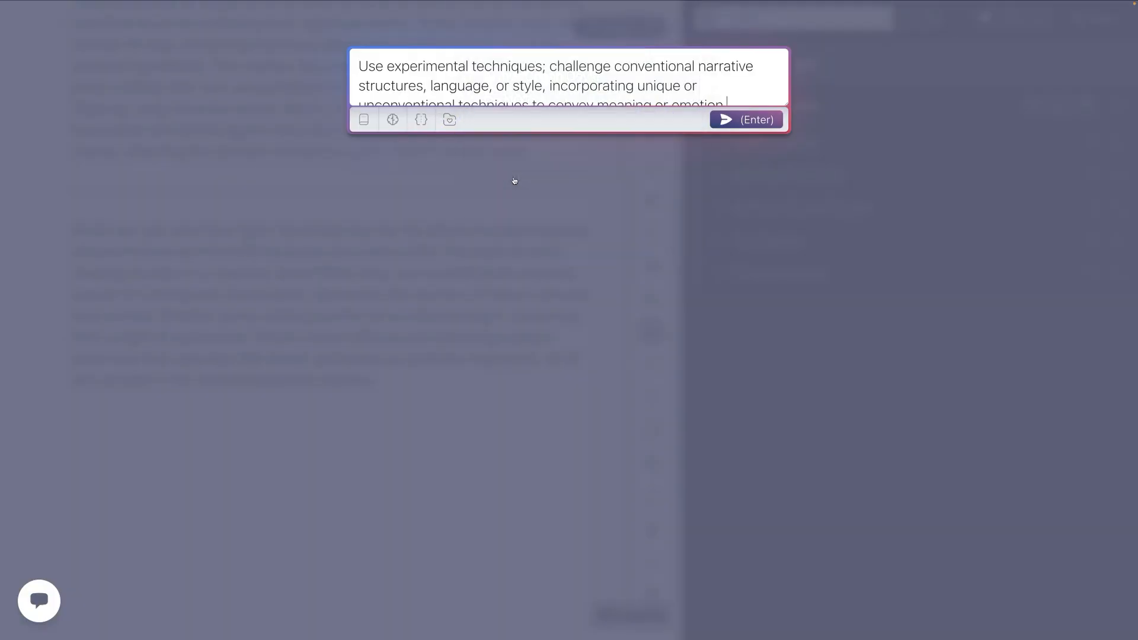
click(757, 121)
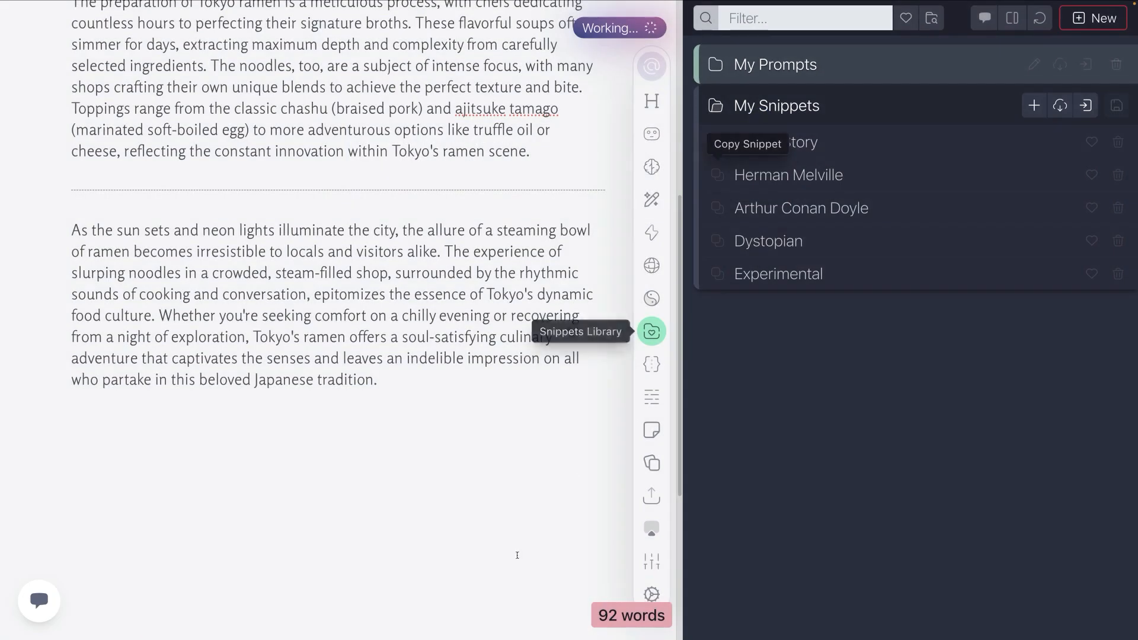